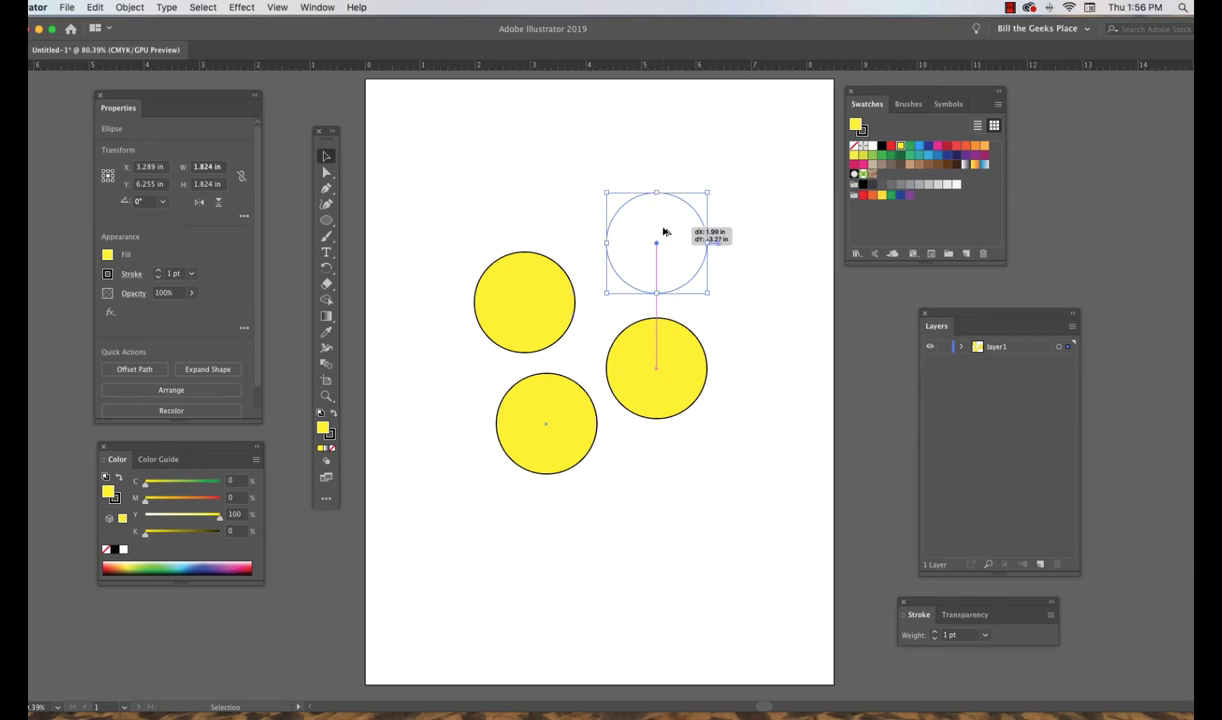
Step: Select all five yellow circles on the artboard and group them
click(324, 158)
drag(422, 111, 738, 500)
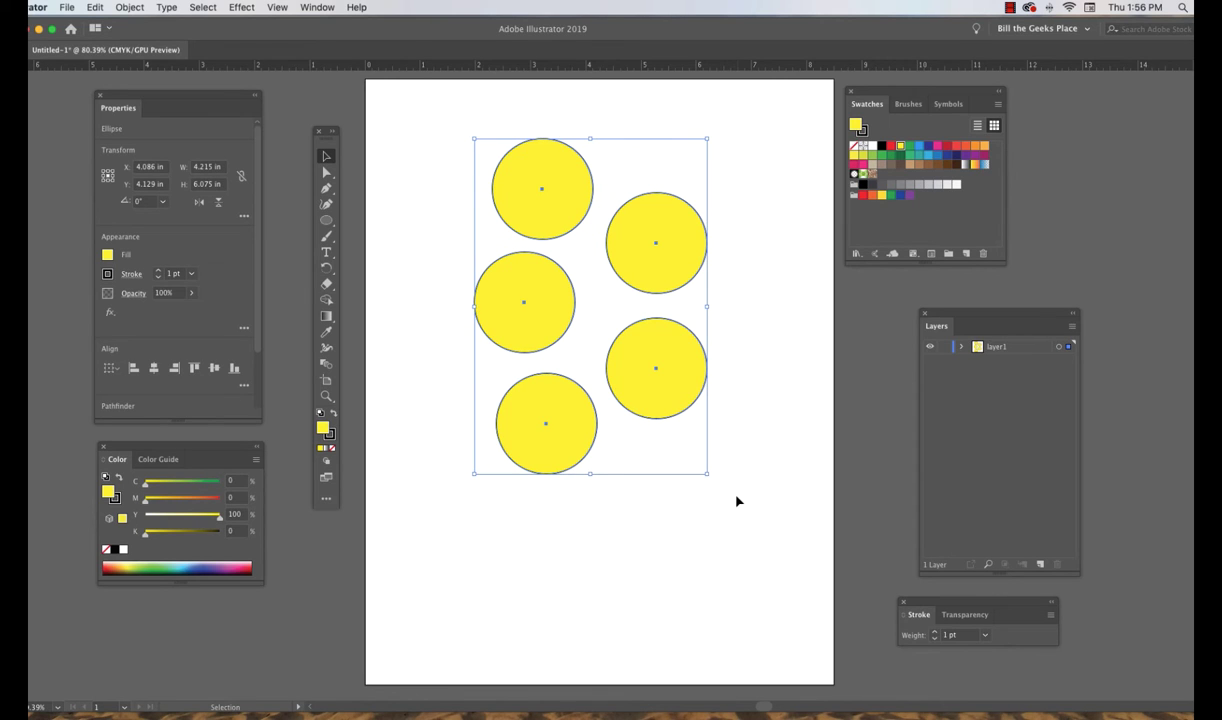
click(130, 8)
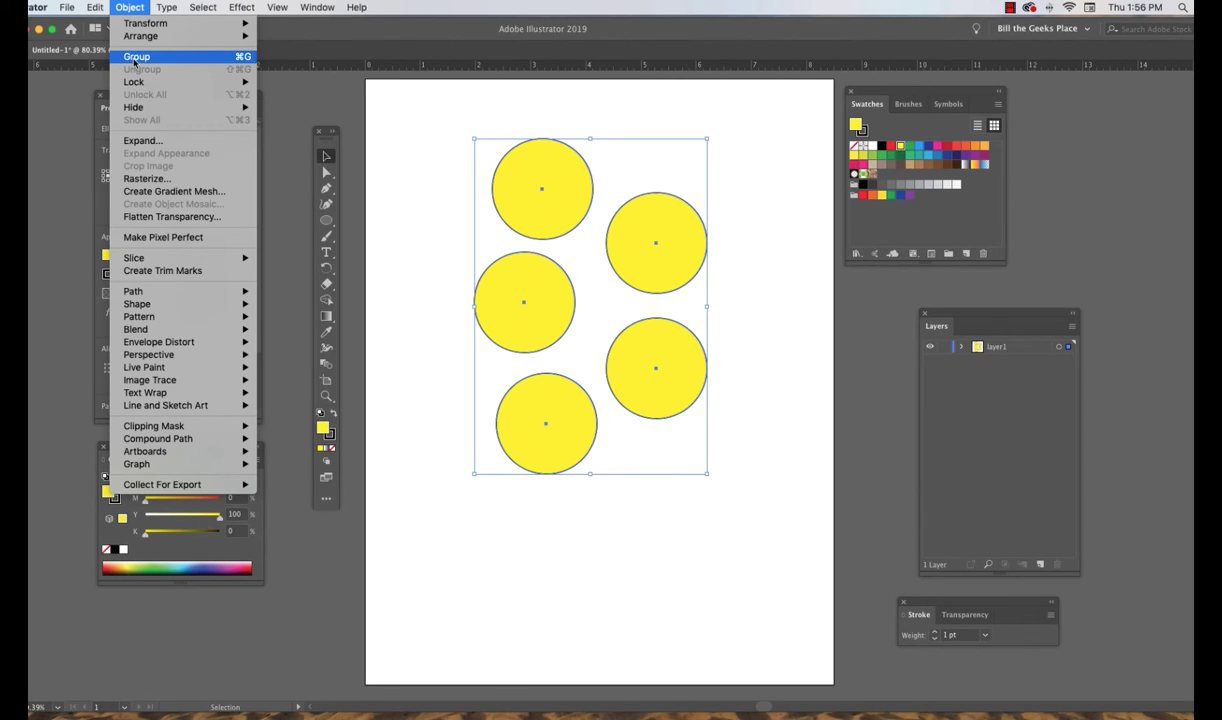
click(135, 57)
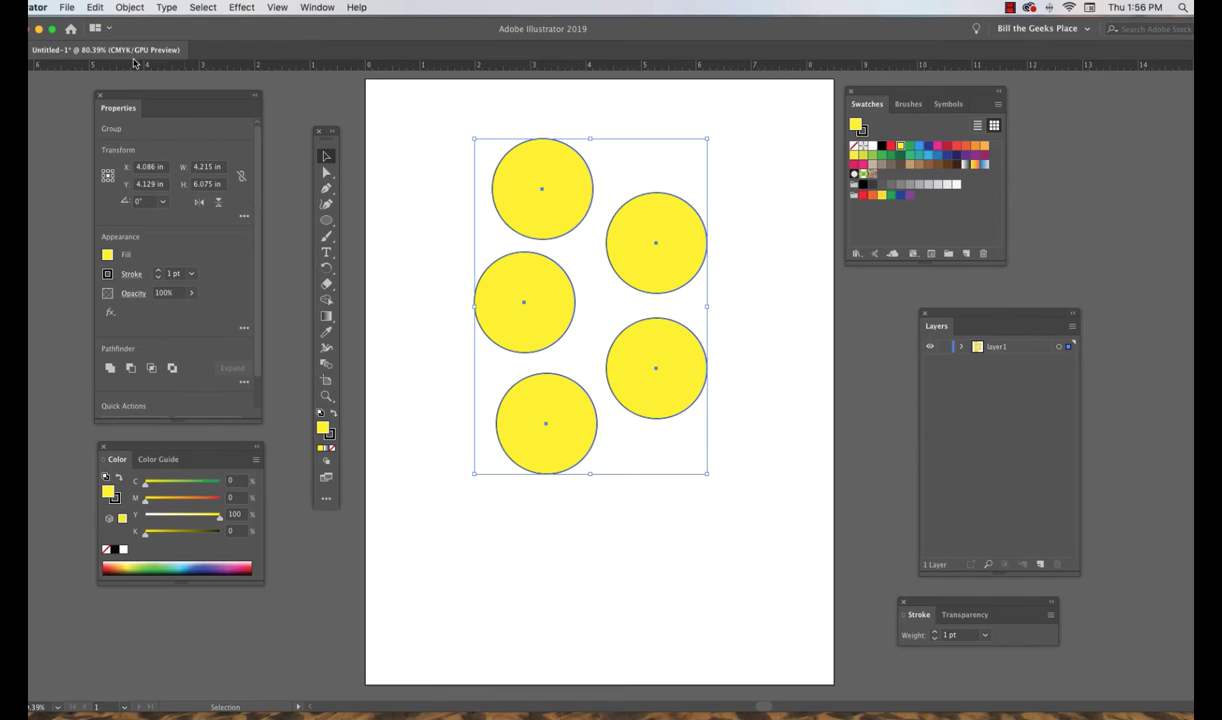
Step: Reselect the circle group via individual circles and move it around as one unit to about X 4.485 in, Y 4.335 in
click(376, 262)
click(526, 193)
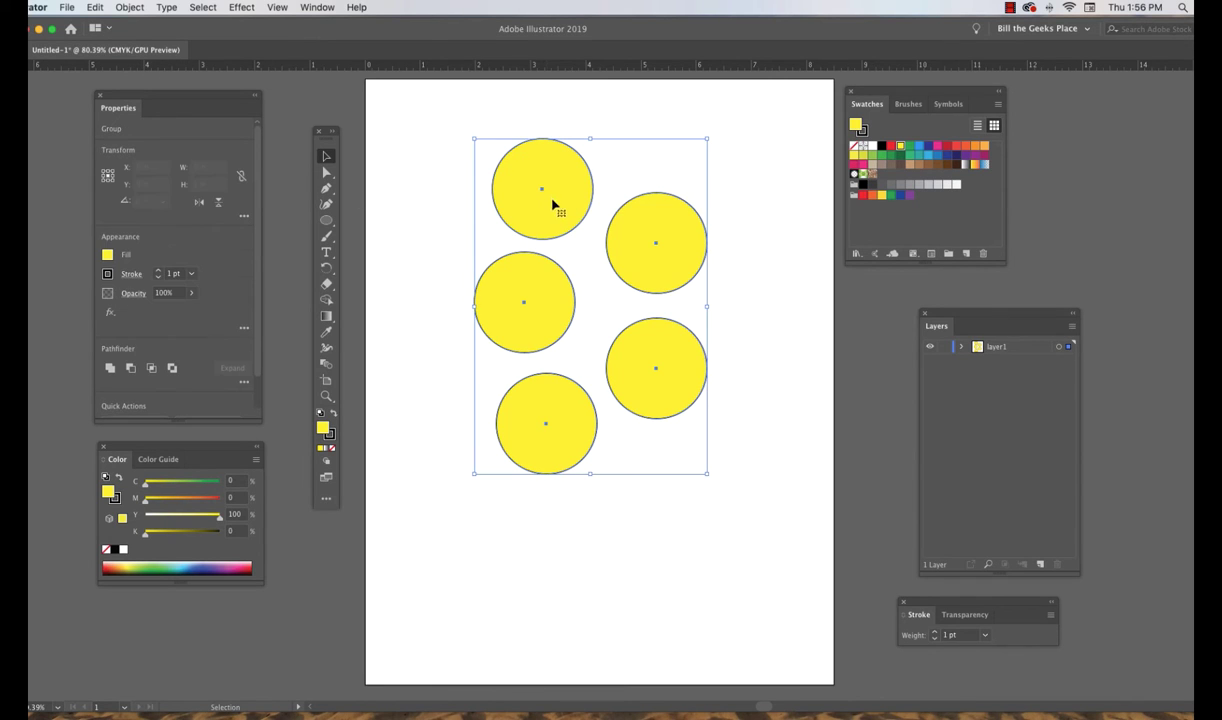
click(802, 331)
click(674, 349)
drag(665, 290, 615, 487)
drag(535, 387, 610, 201)
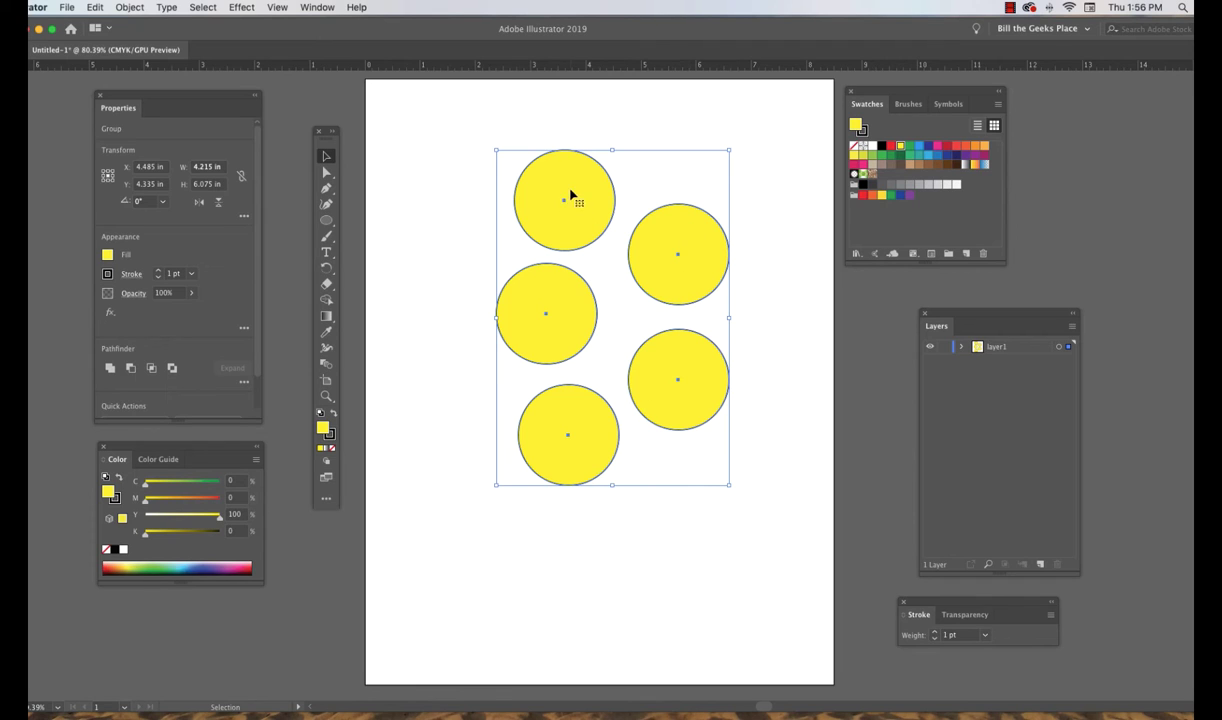
Step: Scale the group down and back up by its bounding box to about 4.022 × 5.797 in, repositioning it near the artboard's middle
click(277, 7)
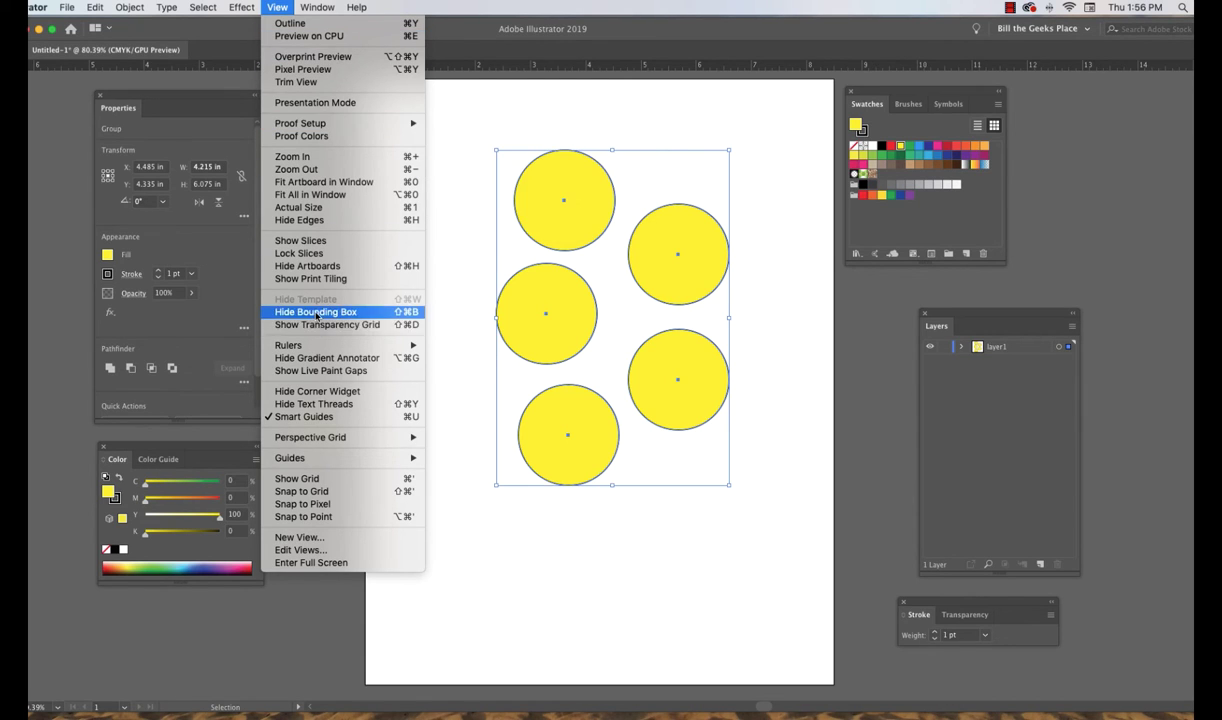
click(489, 110)
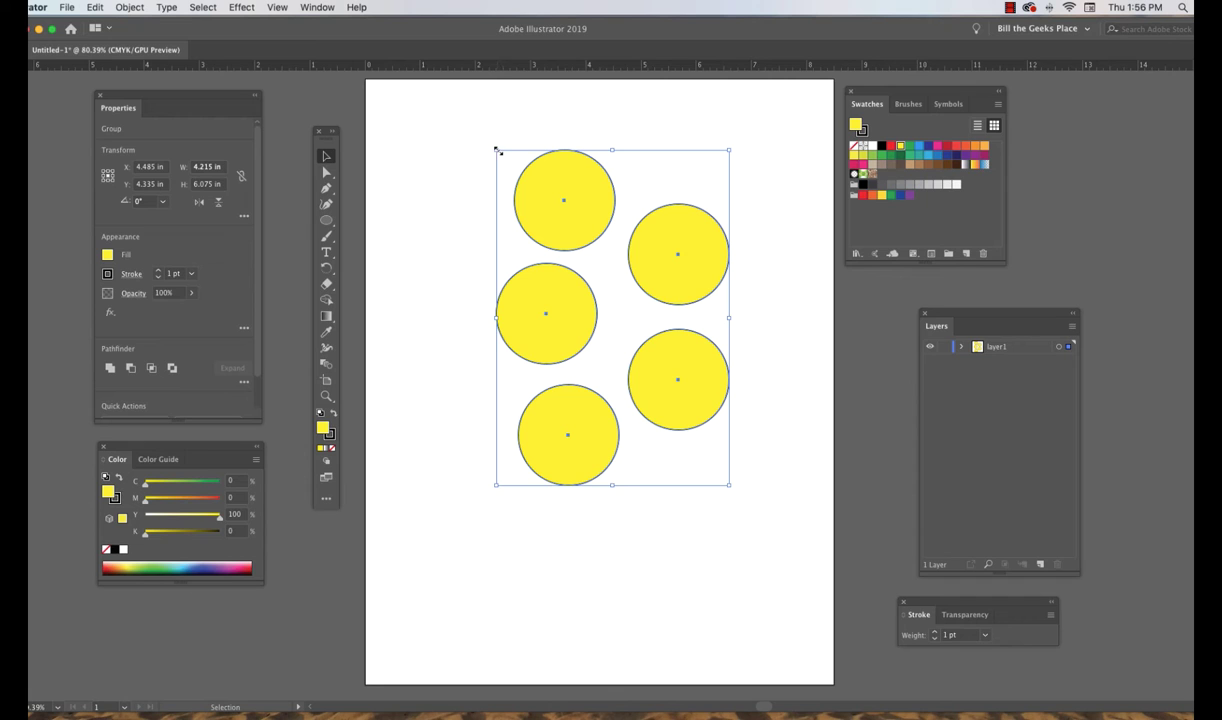
drag(496, 149, 427, 270)
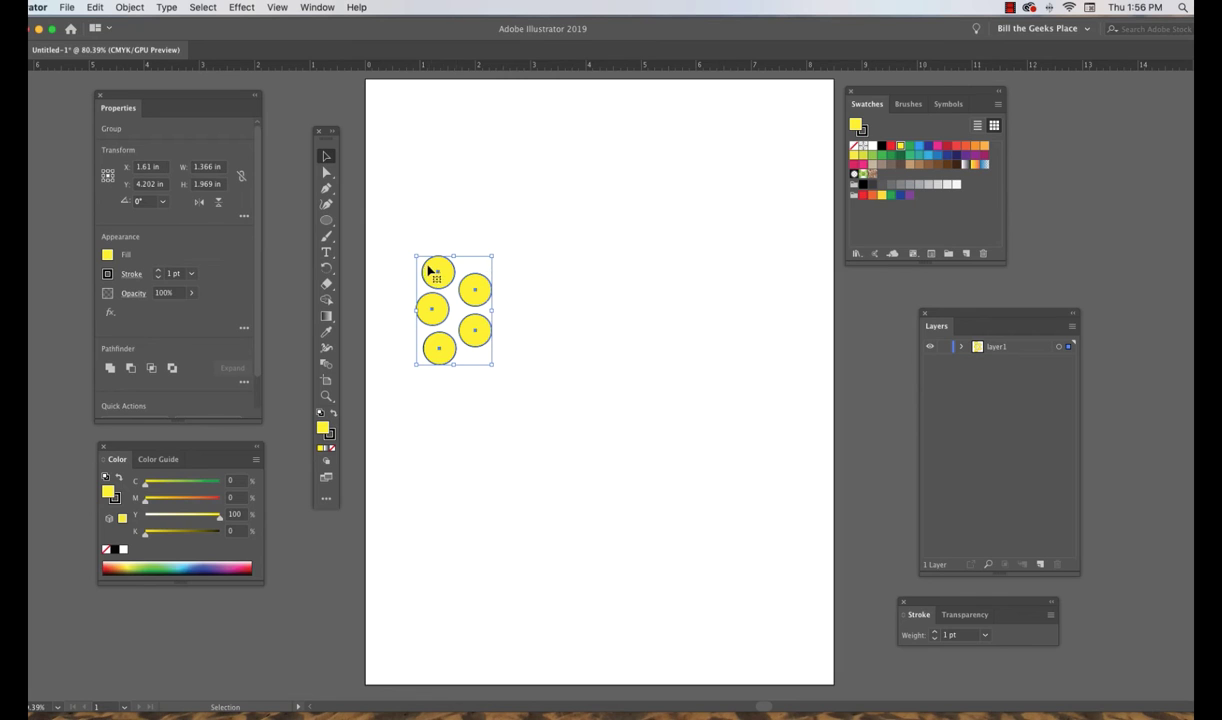
drag(491, 367, 717, 574)
drag(595, 346, 665, 255)
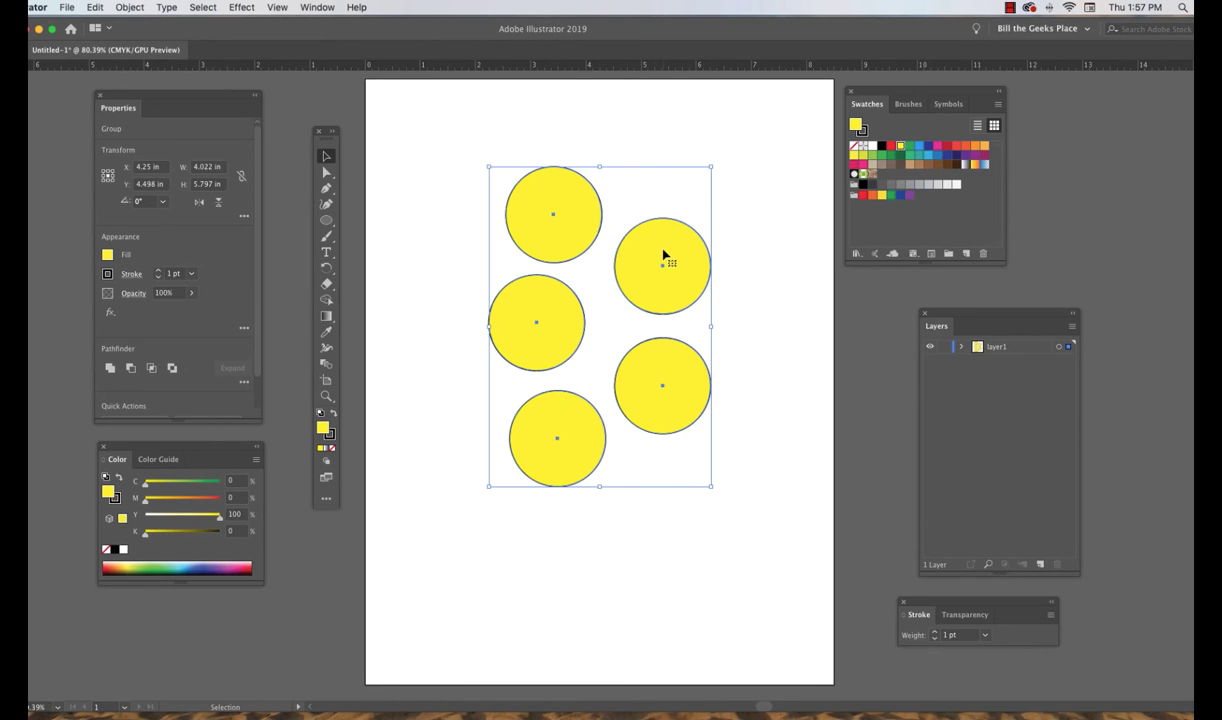
Step: Deselect and reselect the circle group, and move it to about X 4.033 in, Y 4.775 in
click(663, 133)
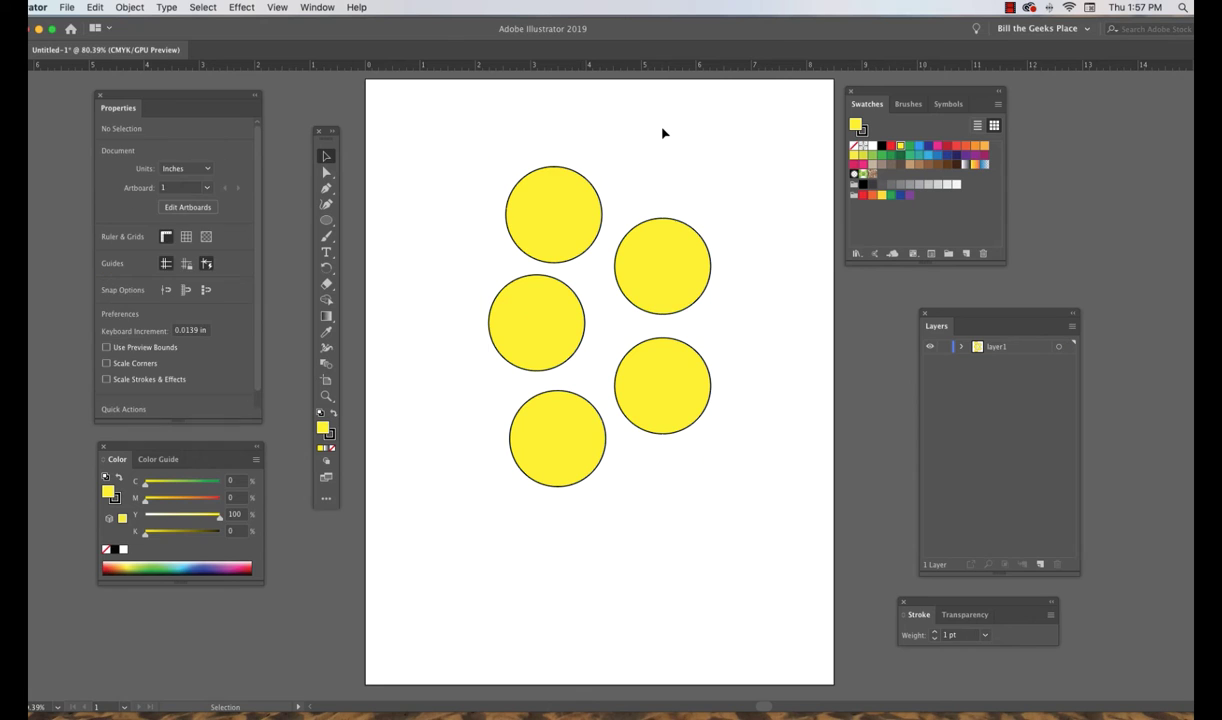
click(668, 265)
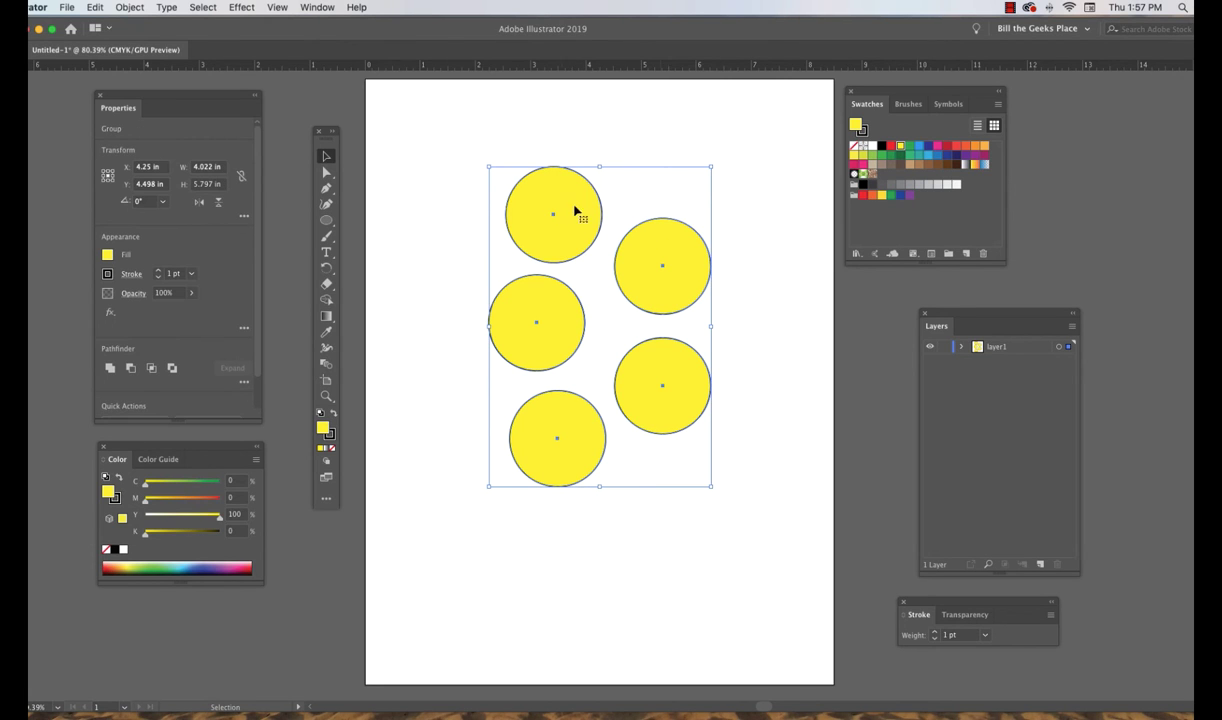
drag(668, 248, 648, 260)
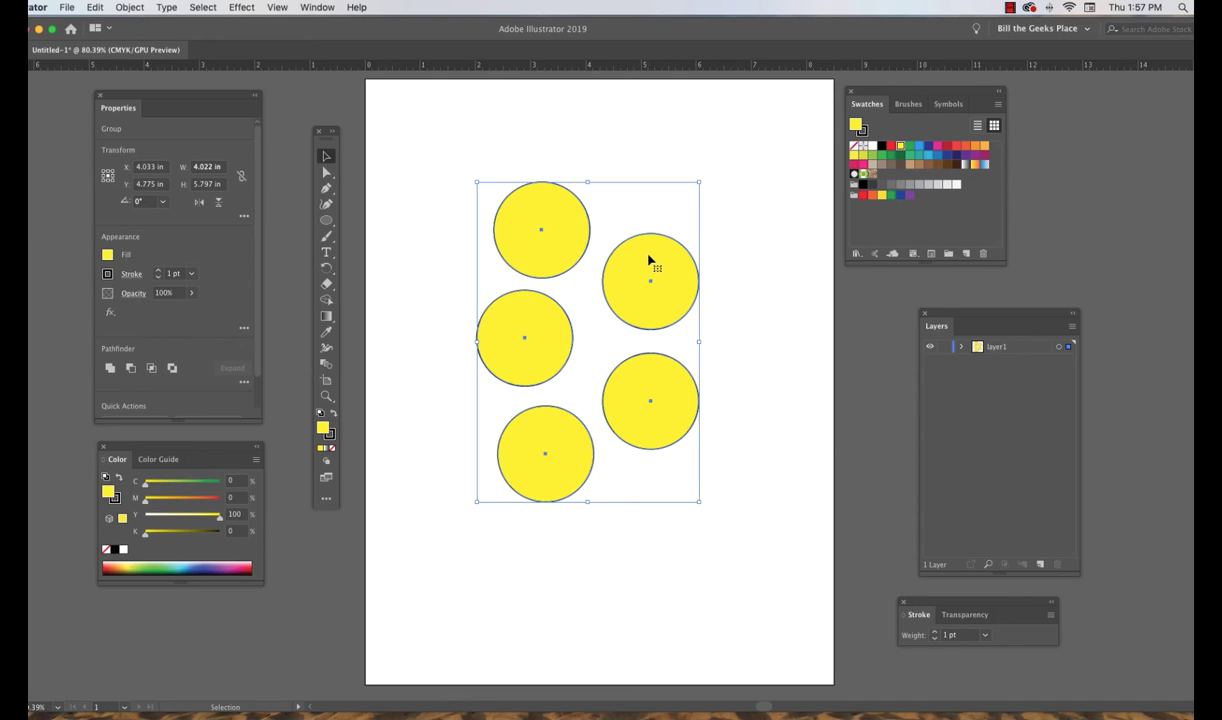
Step: Ungroup the five circles, check which grouping commands are available, and deselect everything
click(129, 8)
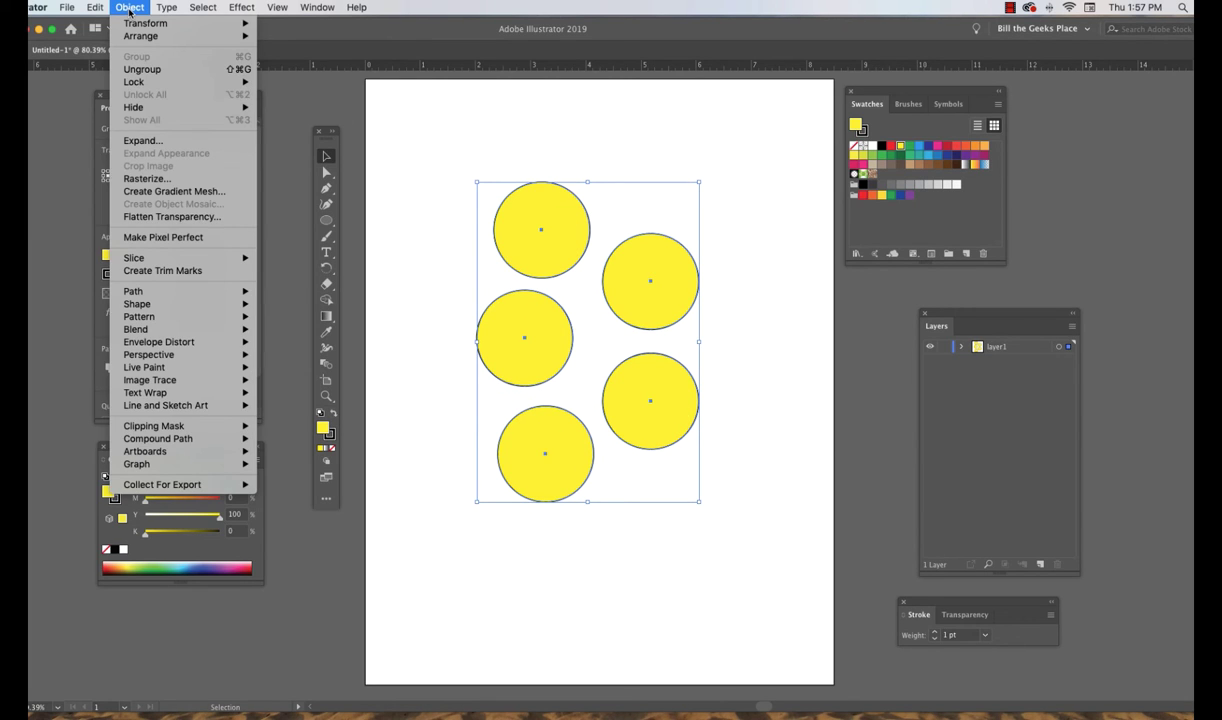
click(141, 69)
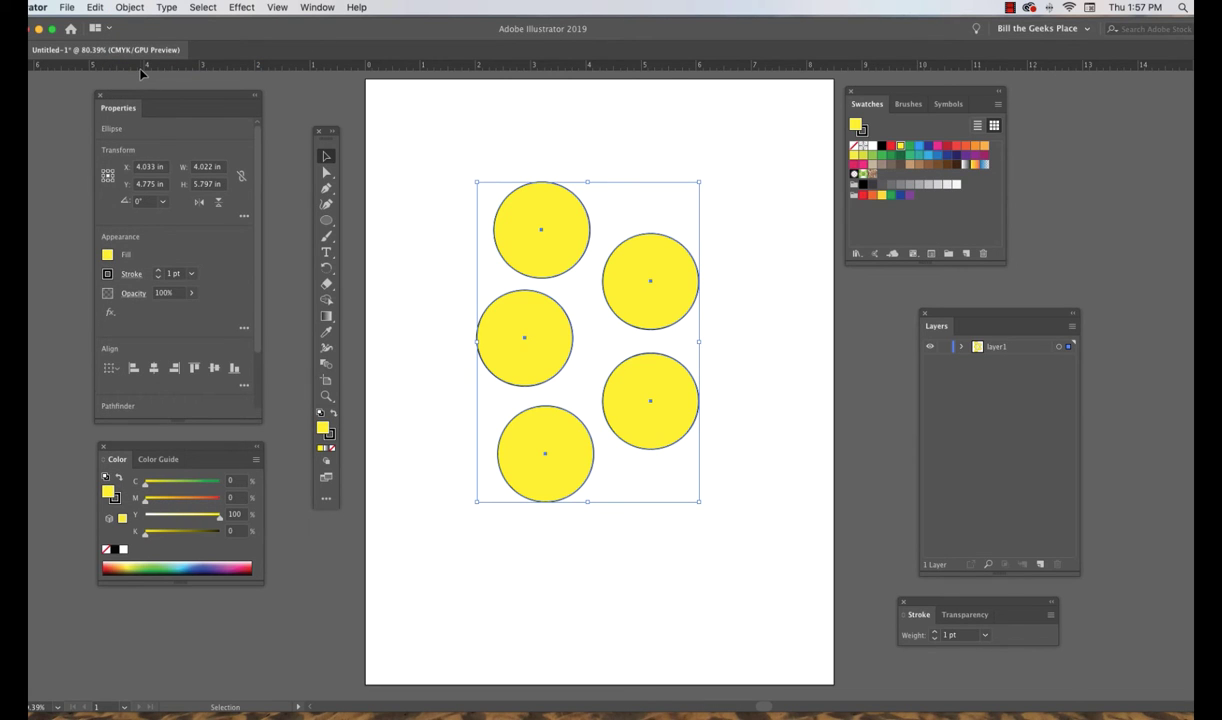
click(131, 8)
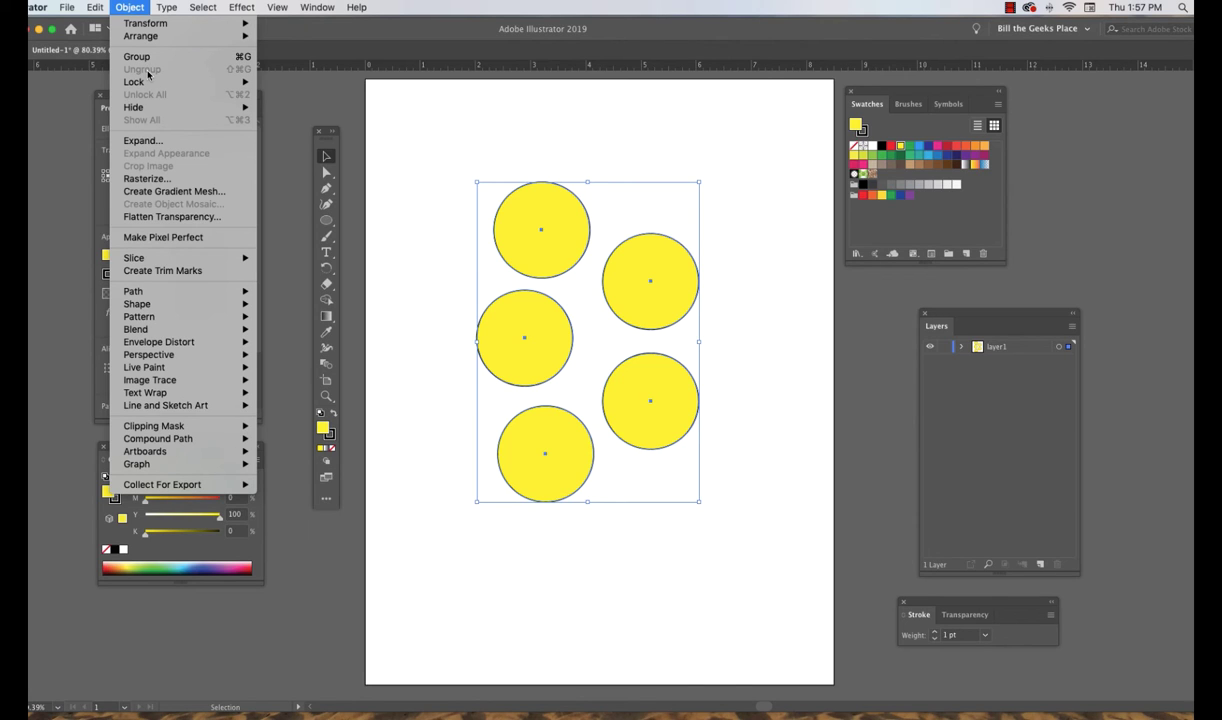
click(490, 120)
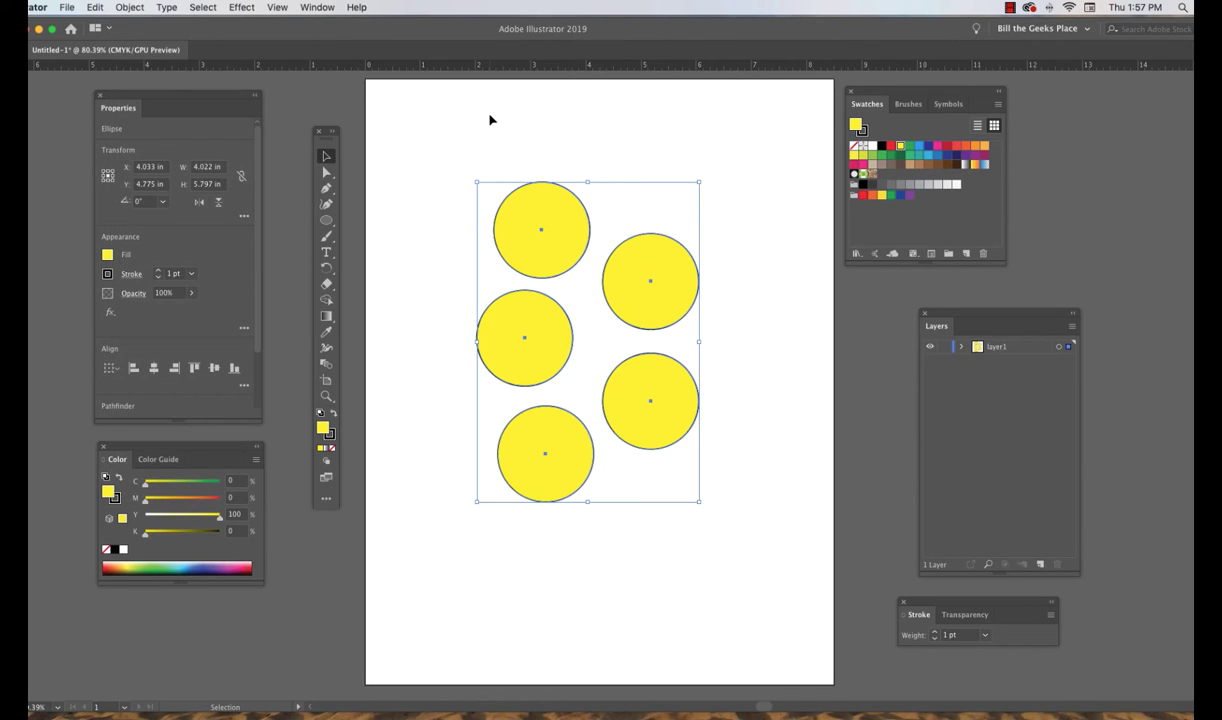
click(491, 121)
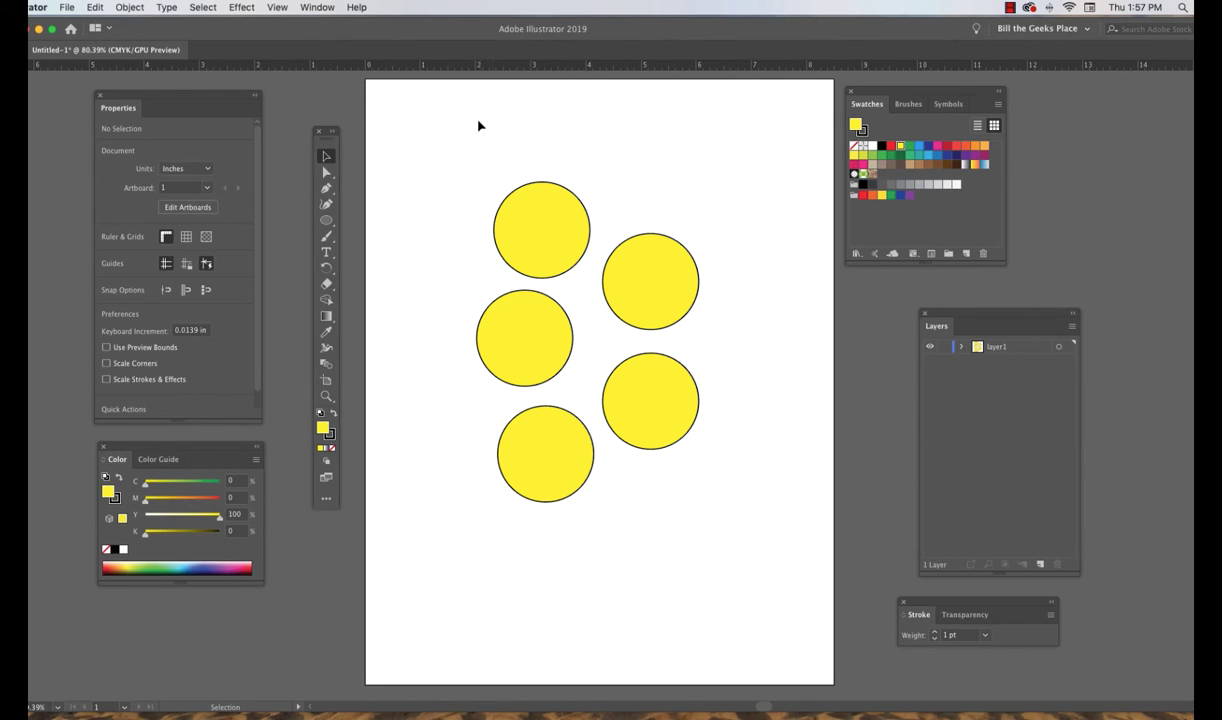
Step: Select each of the five circles one at a time to check that they are independent objects
click(563, 216)
click(665, 267)
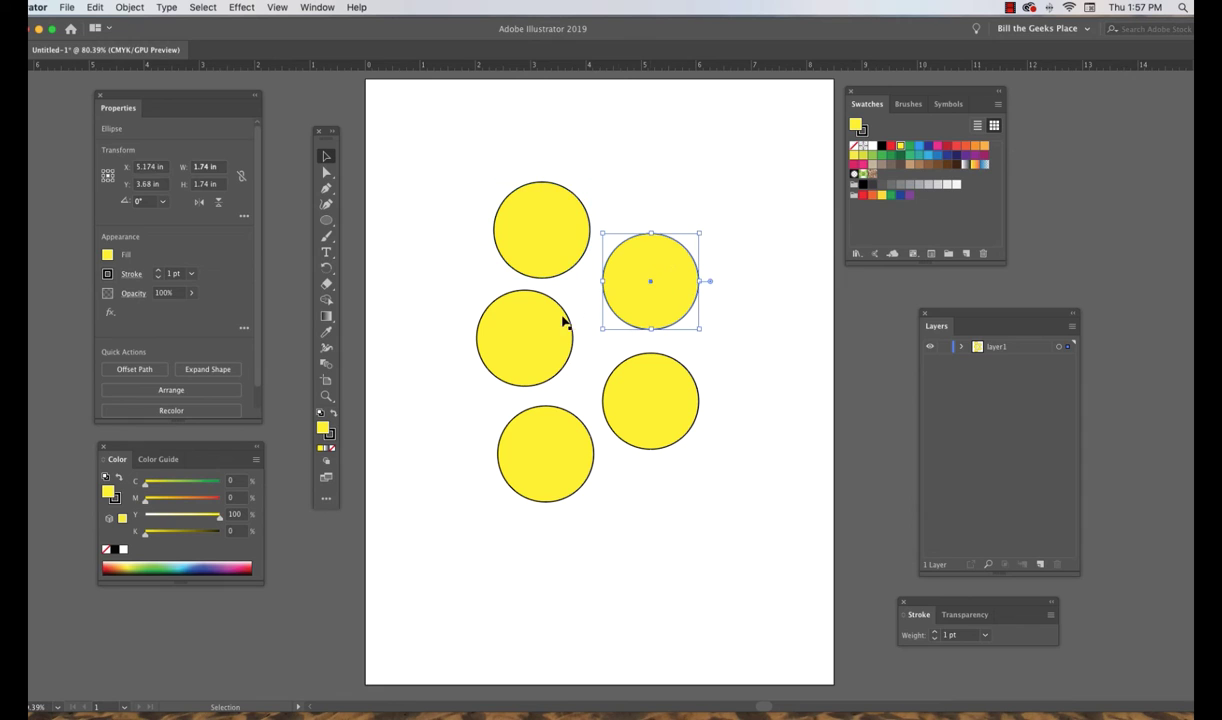
click(540, 316)
click(673, 395)
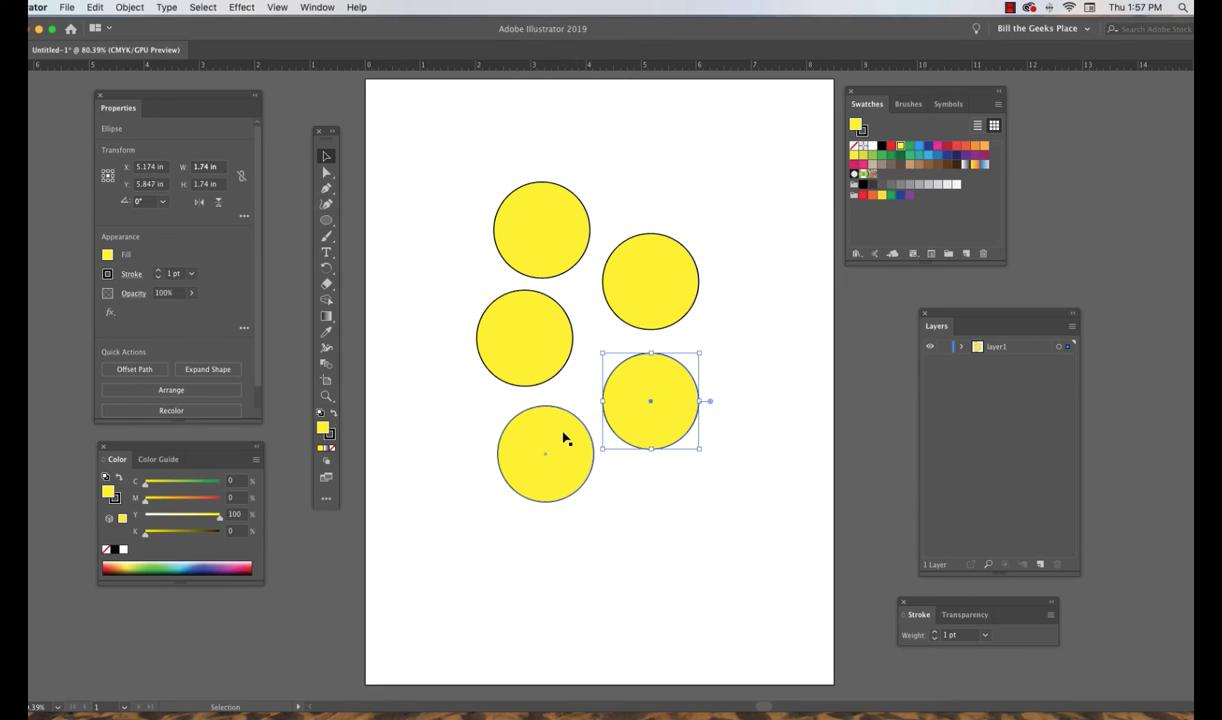
click(560, 438)
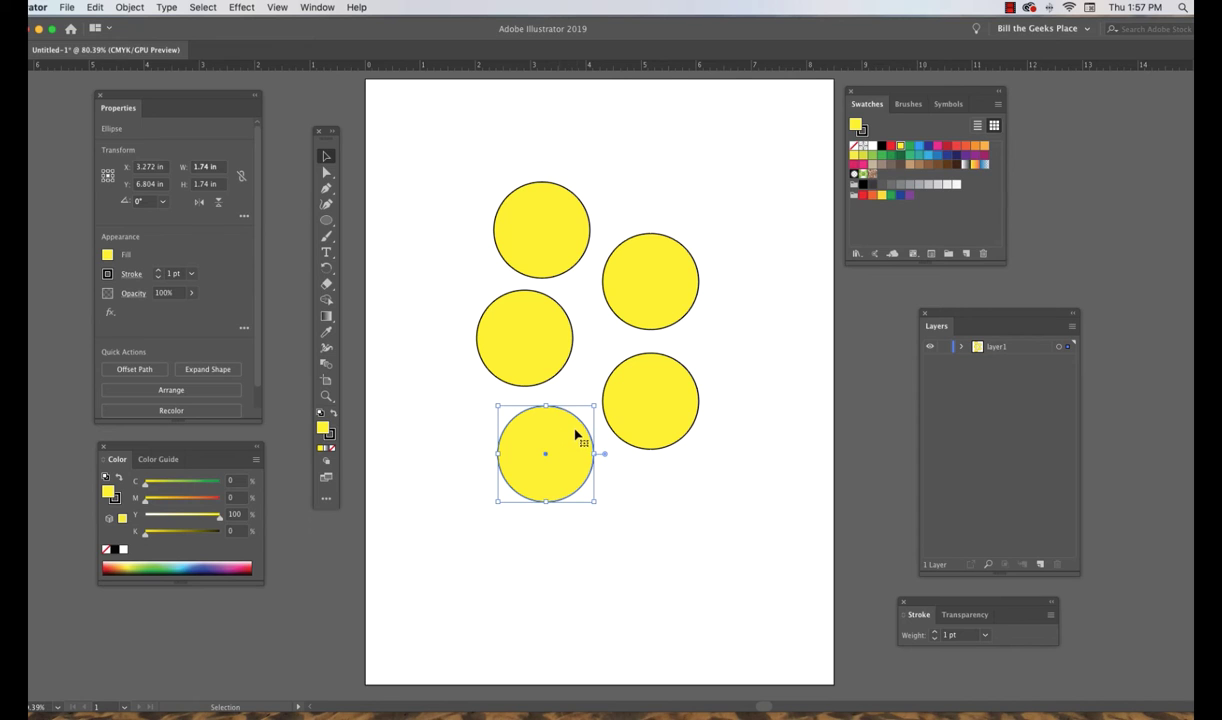
Step: Select all five ungrouped circles together and group them again
drag(463, 155, 727, 539)
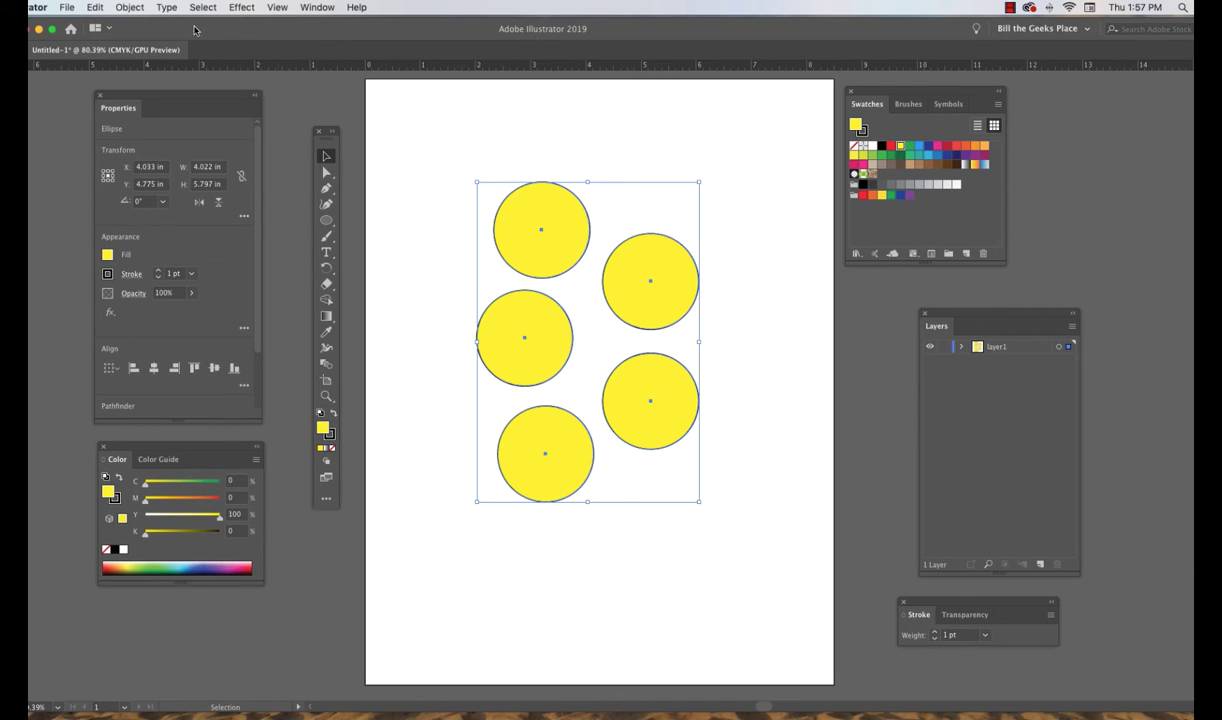
click(131, 10)
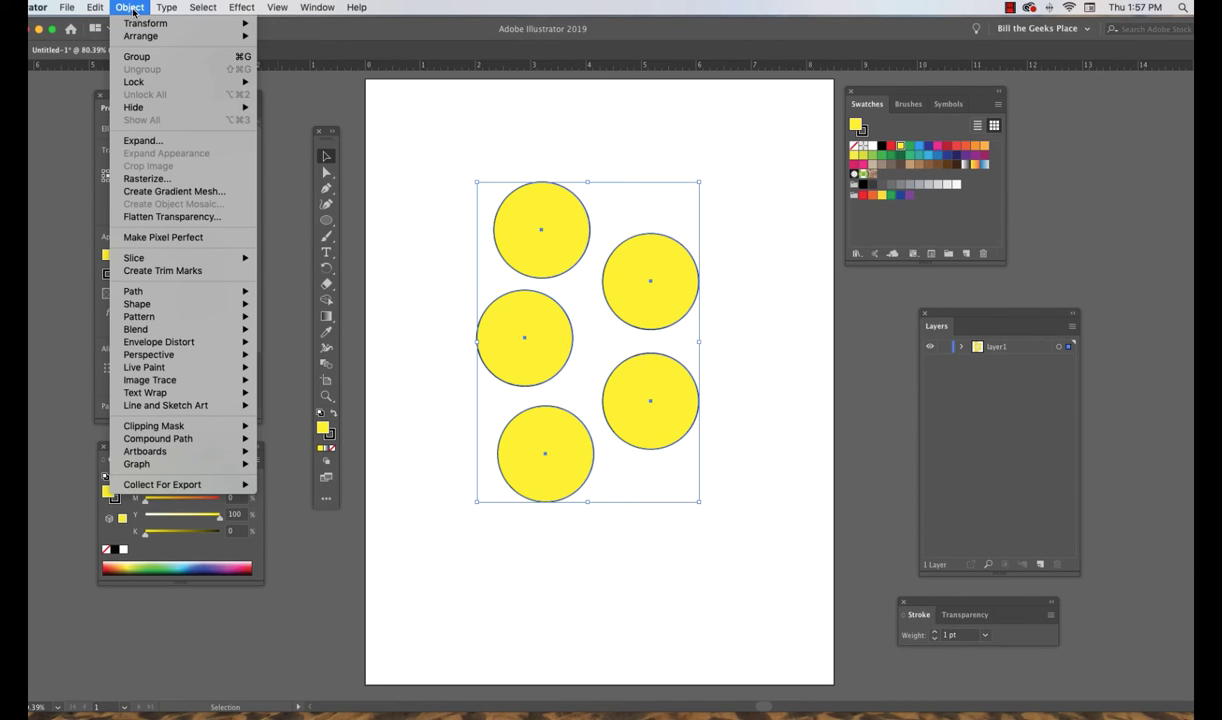
click(129, 58)
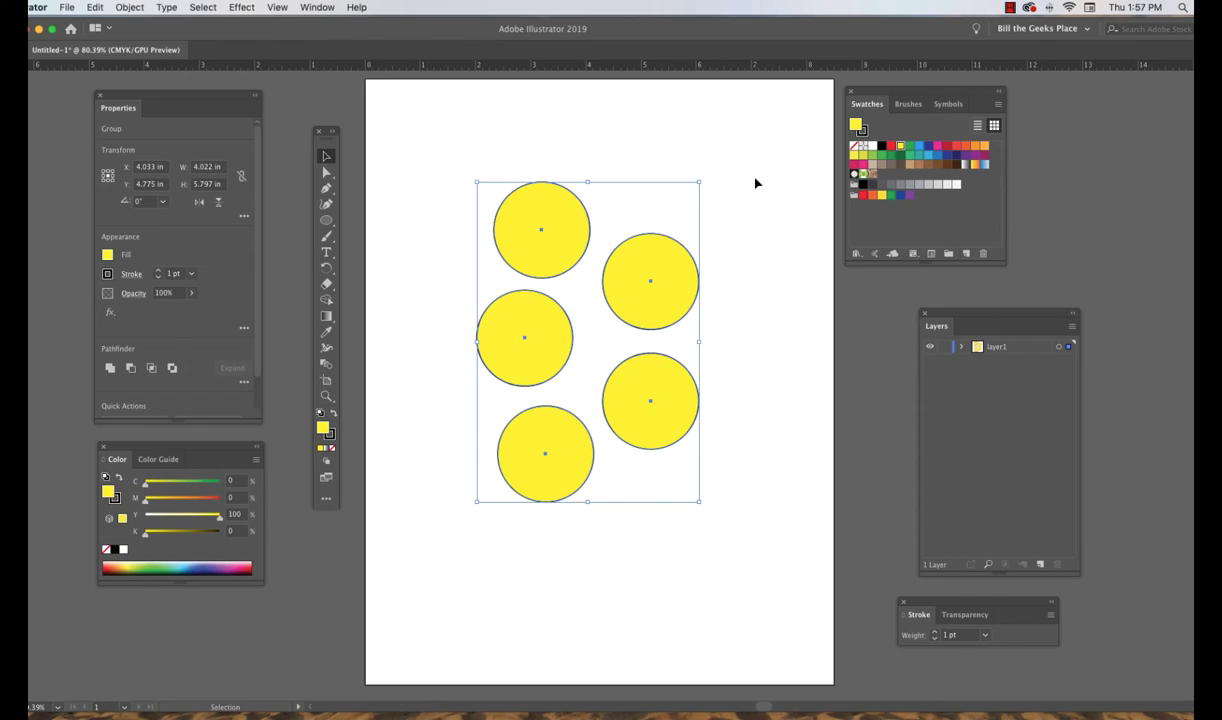
Step: Recolor the whole circle group with a red fill, restore its yellow fill, and deselect it
click(722, 177)
click(565, 243)
click(890, 148)
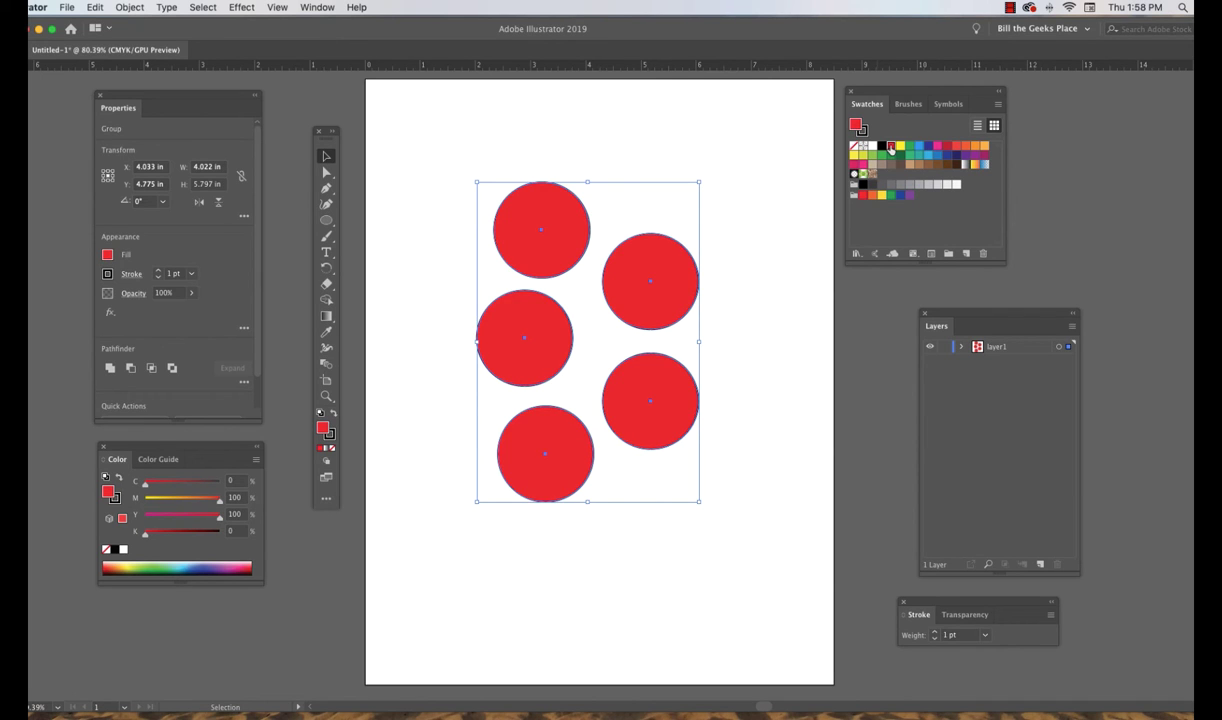
click(899, 147)
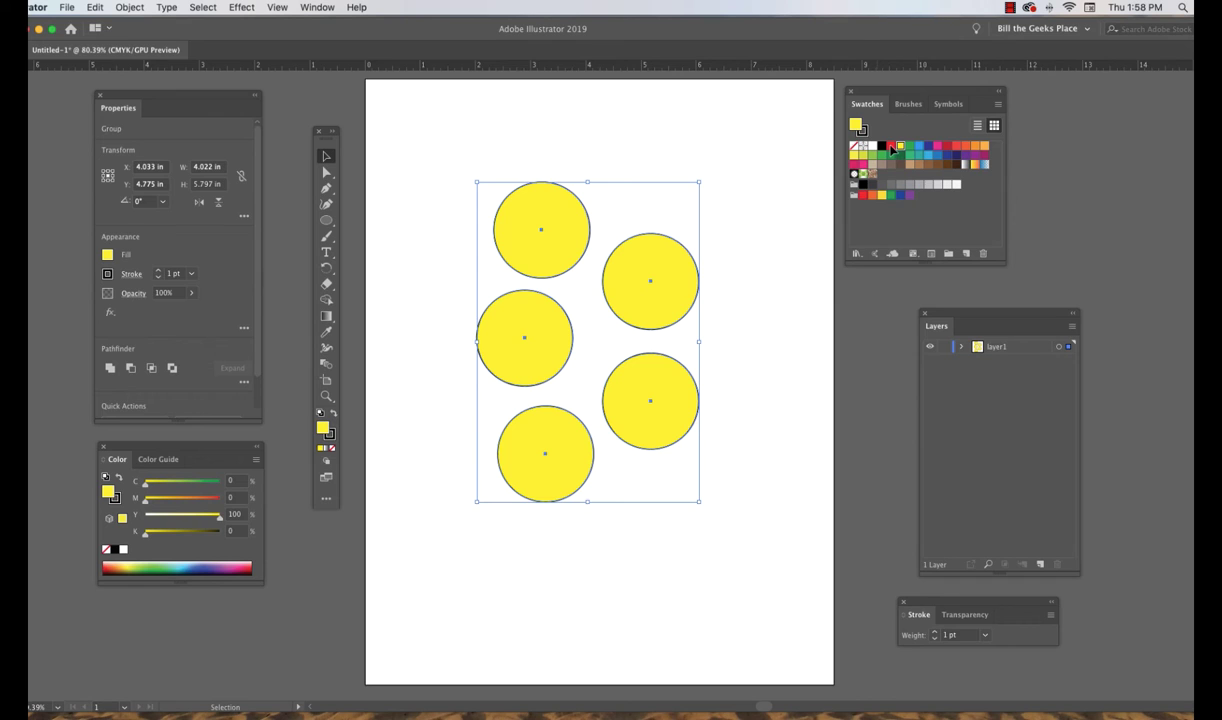
click(737, 254)
Step: Place the Layers panel beside the circles, widen it, and expand layer1 and its group to list the ellipses
drag(930, 312, 746, 130)
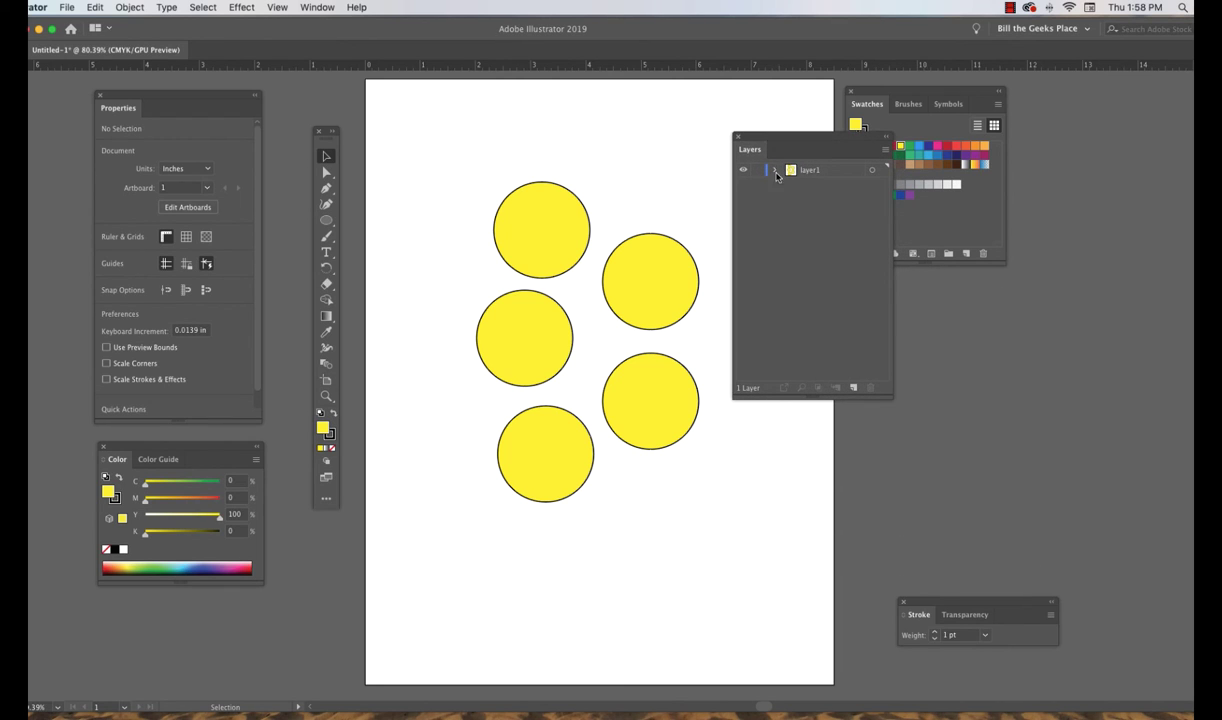
click(775, 171)
drag(893, 205, 965, 207)
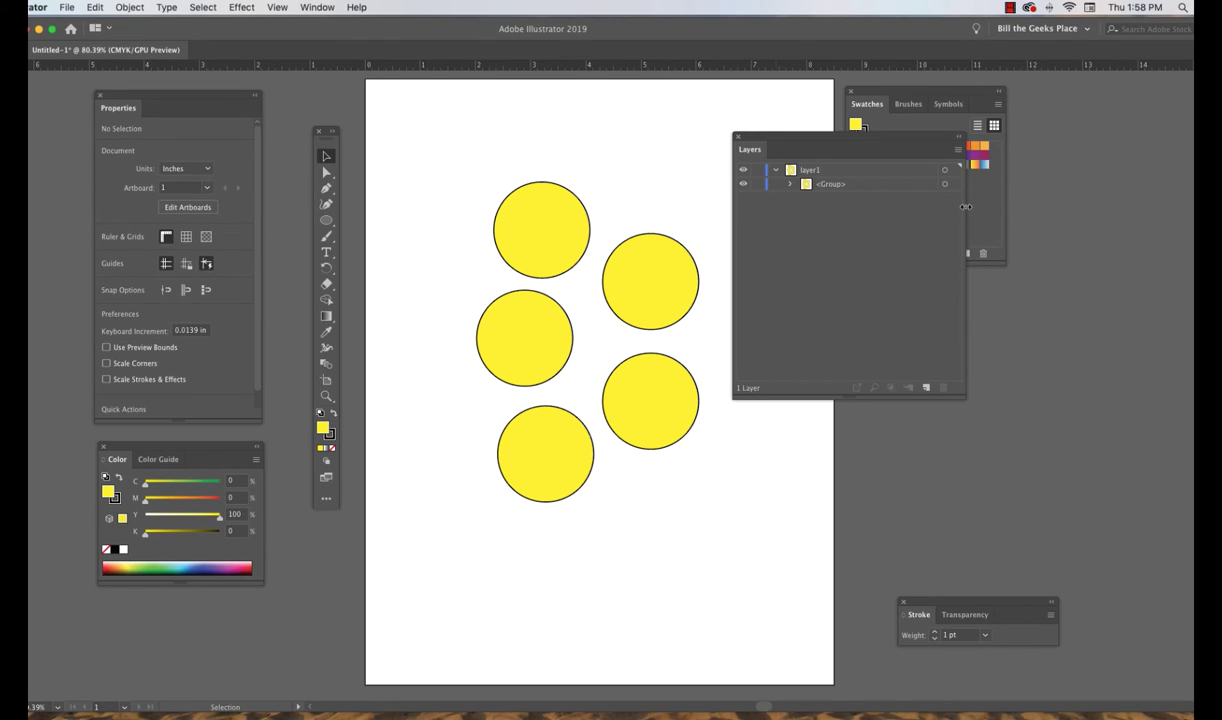
click(792, 185)
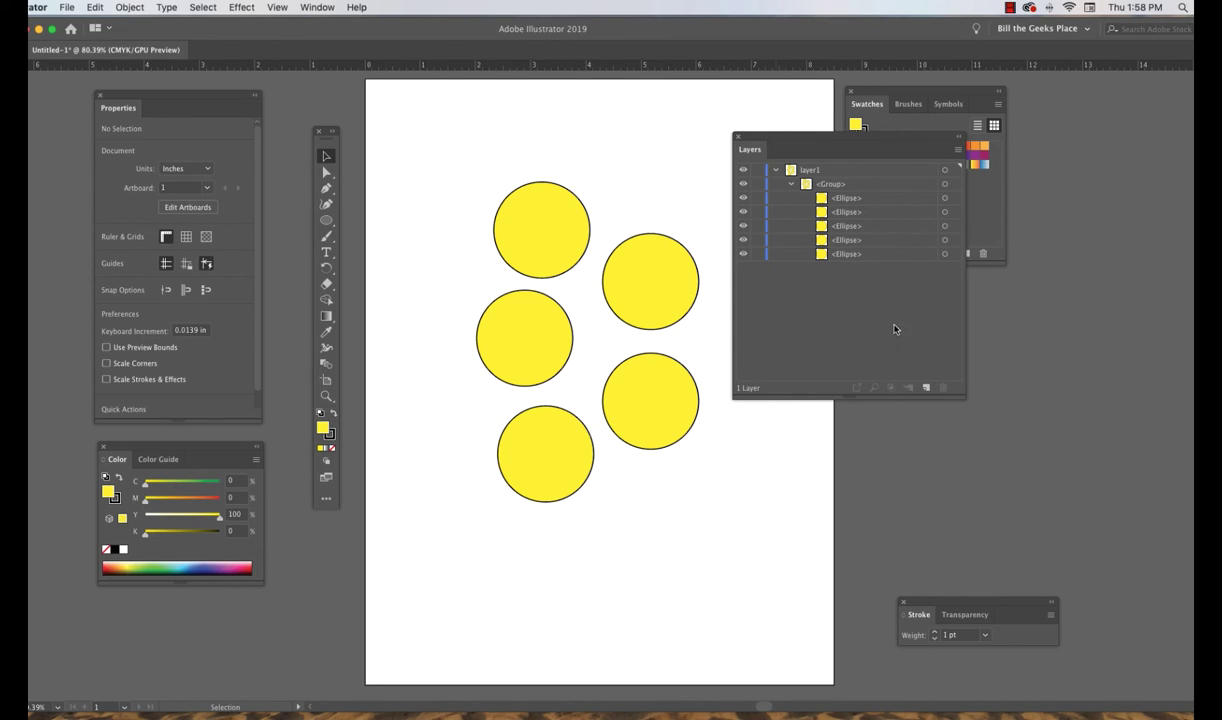
Step: Target the individual ellipses inside the group from the layer list, comparing this with selecting the whole group on the artboard
click(945, 254)
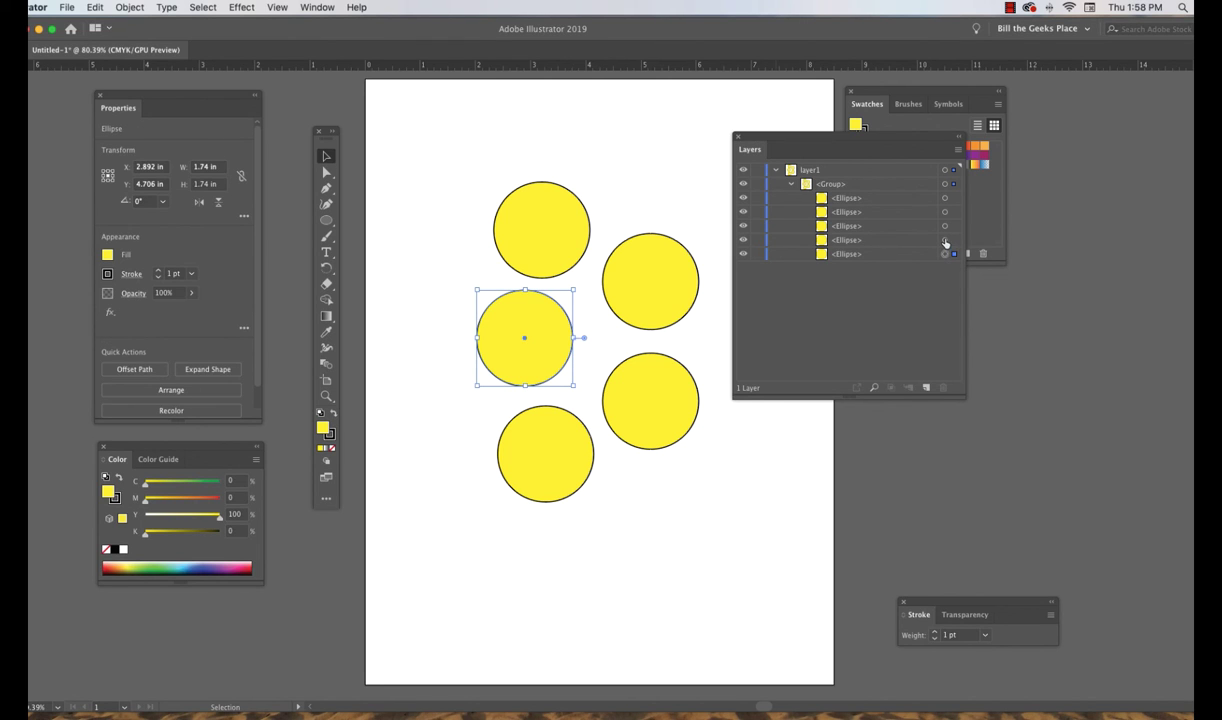
click(945, 241)
click(656, 279)
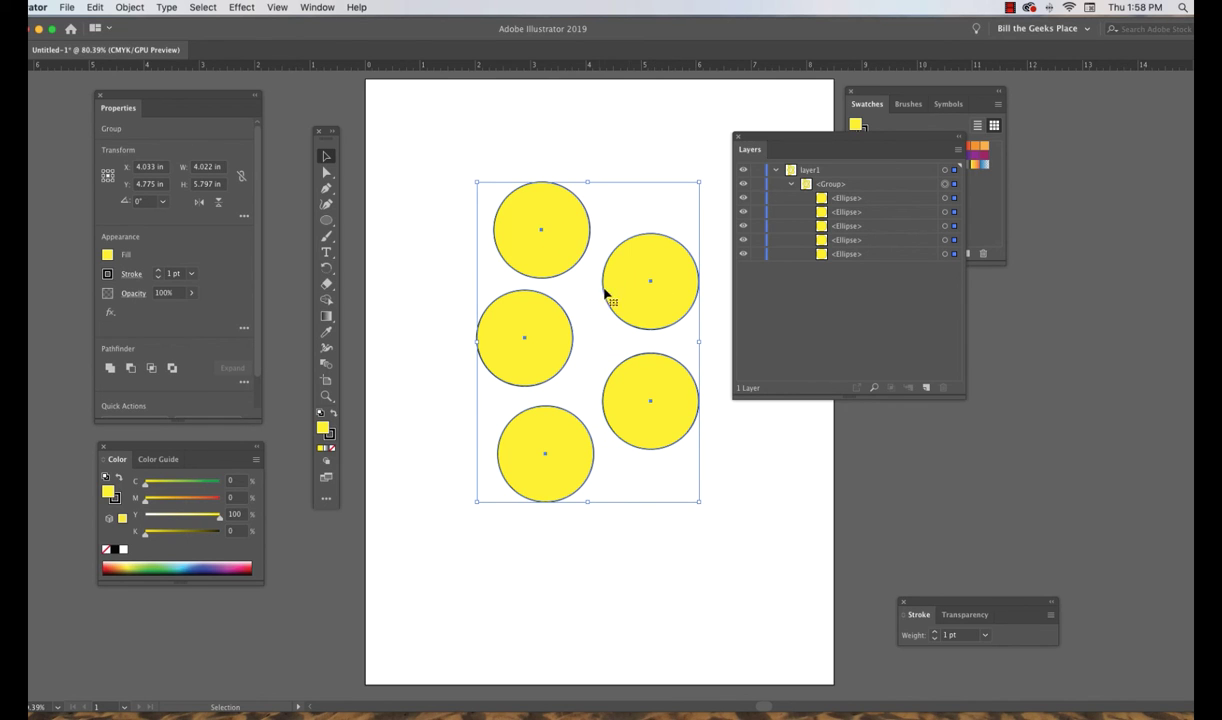
click(944, 229)
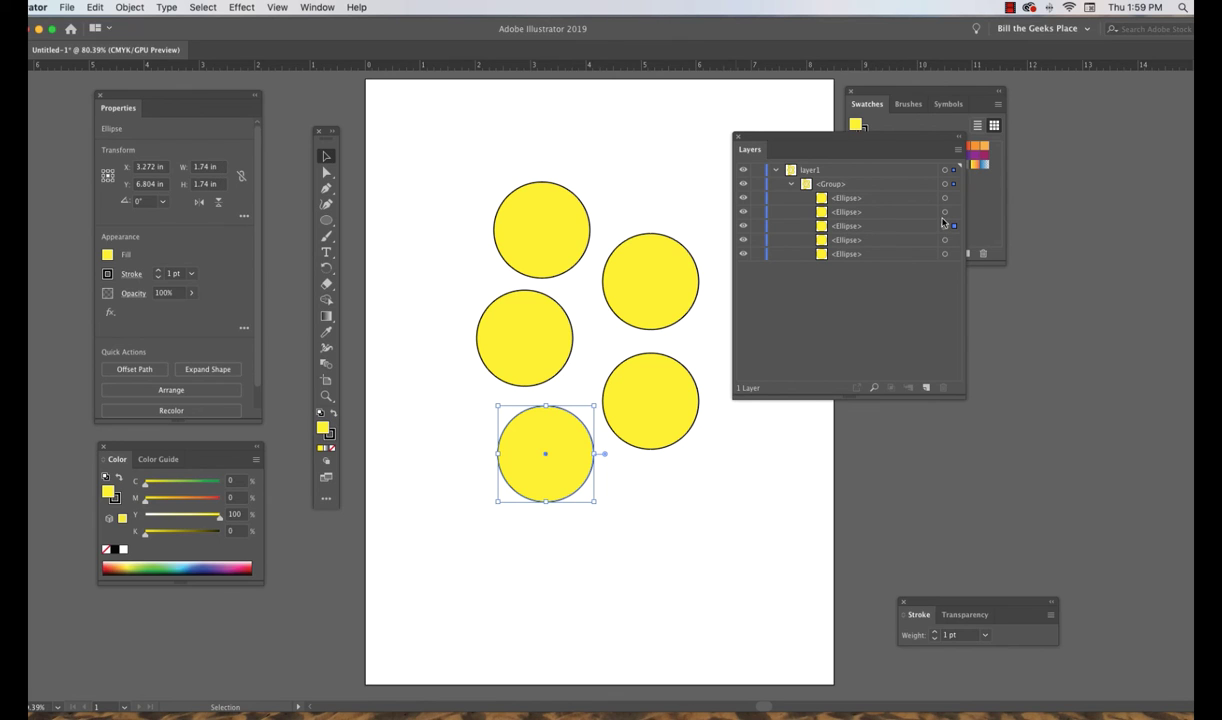
click(944, 199)
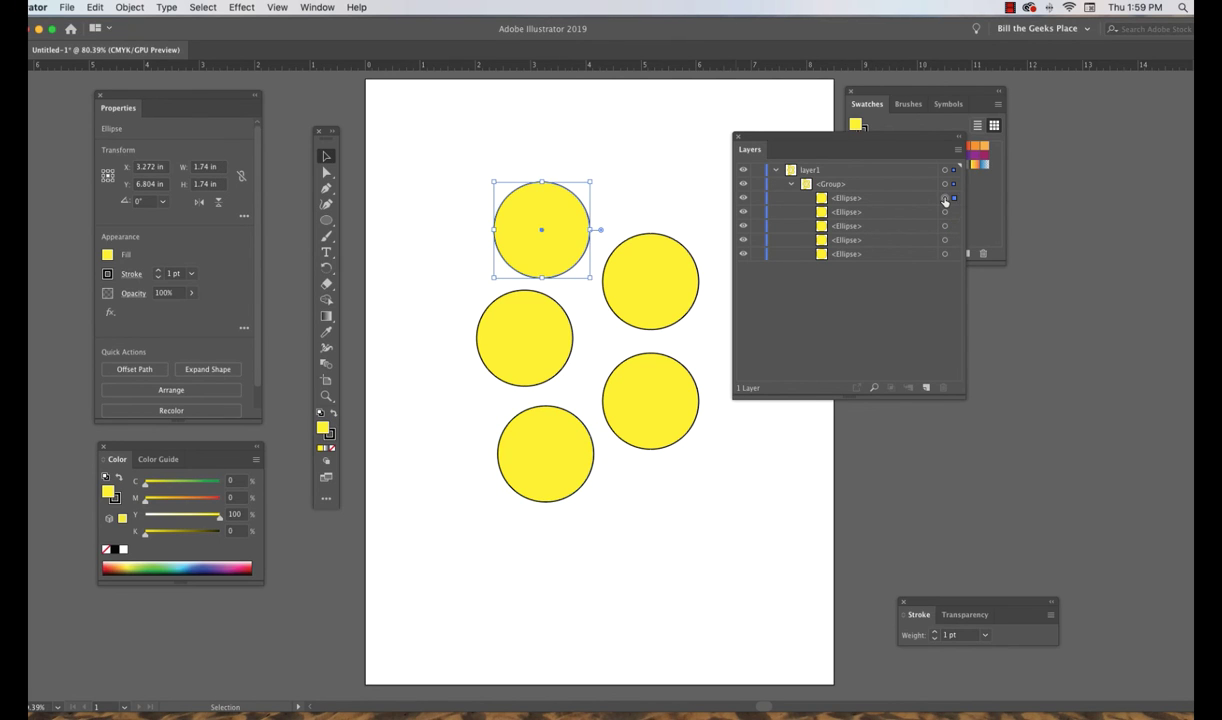
click(945, 213)
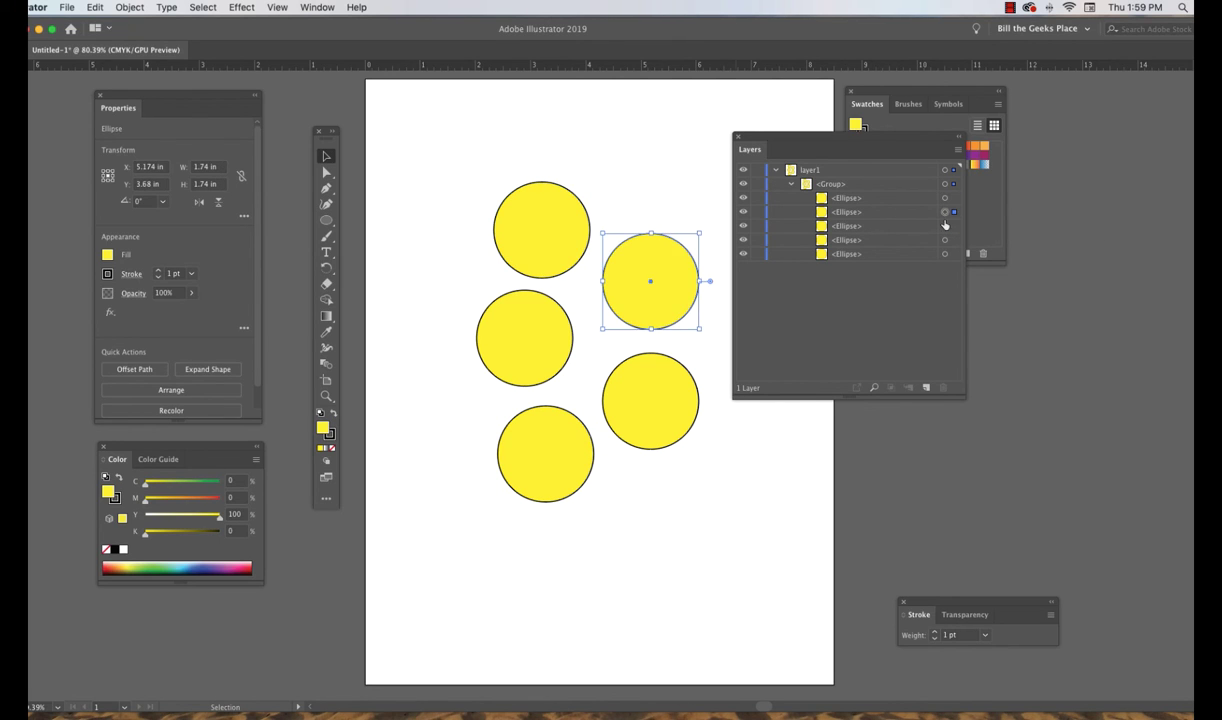
click(945, 227)
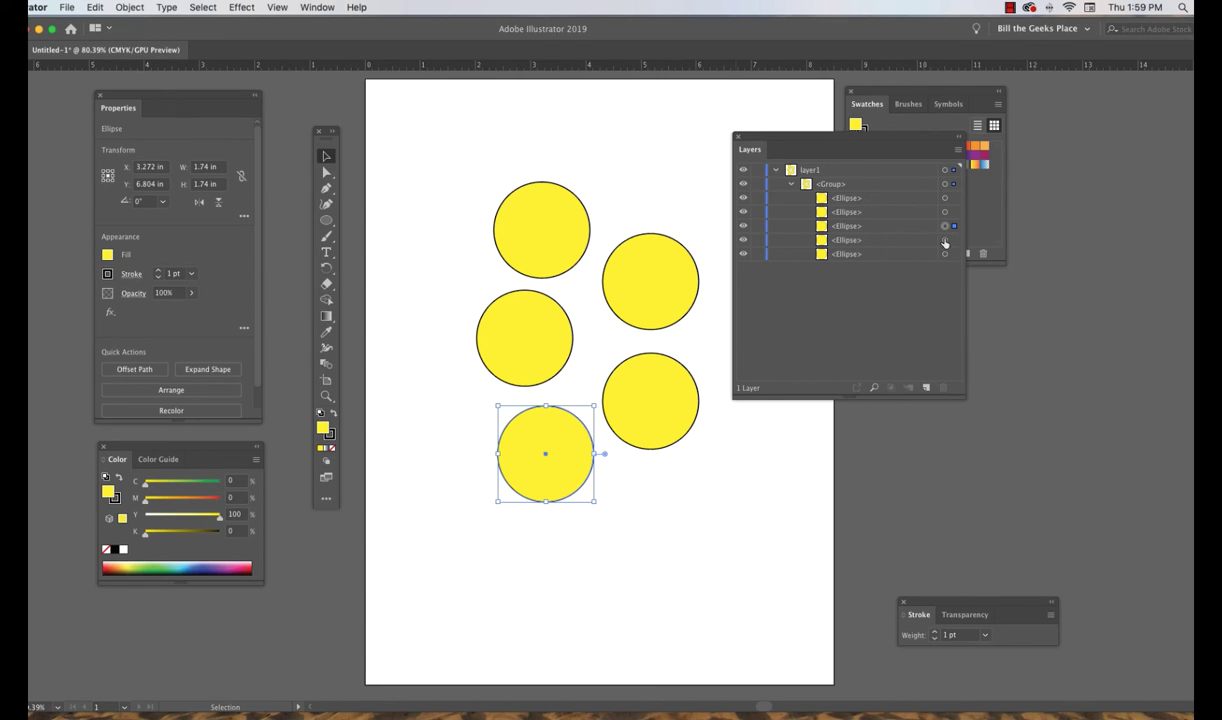
click(944, 241)
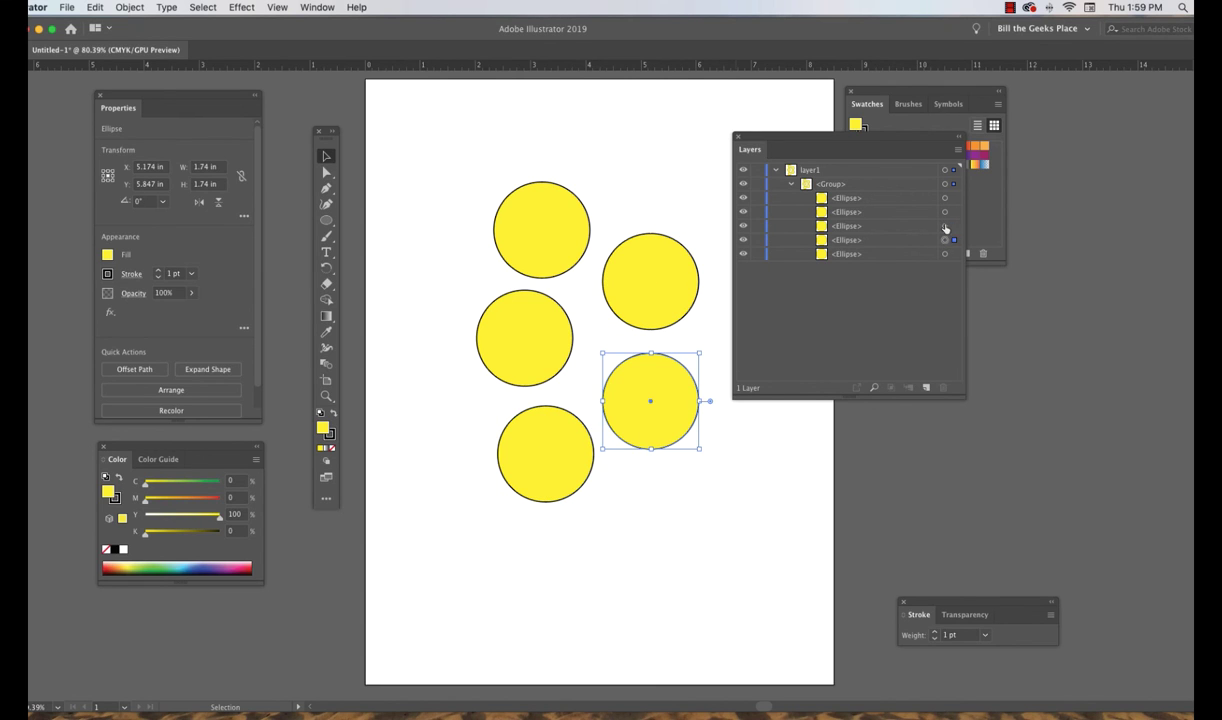
Step: Recolor only the lowest circle of the group with a C 10, M 100, Y 50, K 0 fill, and collapse the group and layer1 listings
click(945, 227)
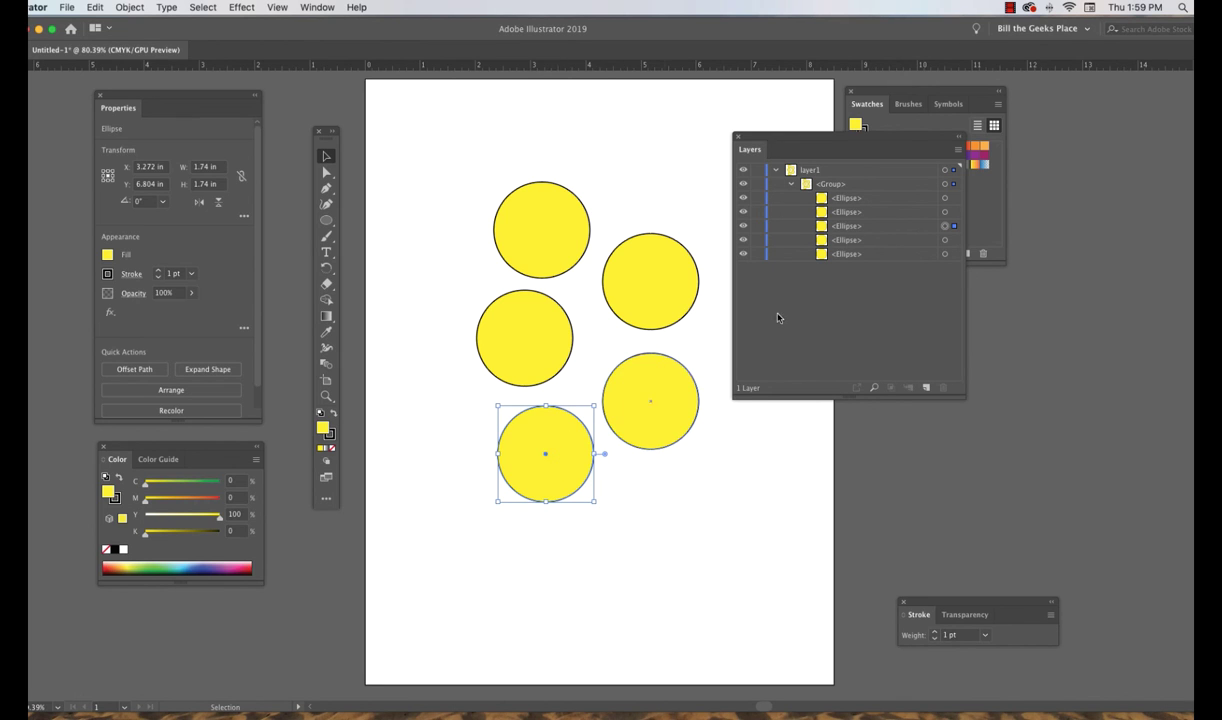
drag(856, 158, 862, 316)
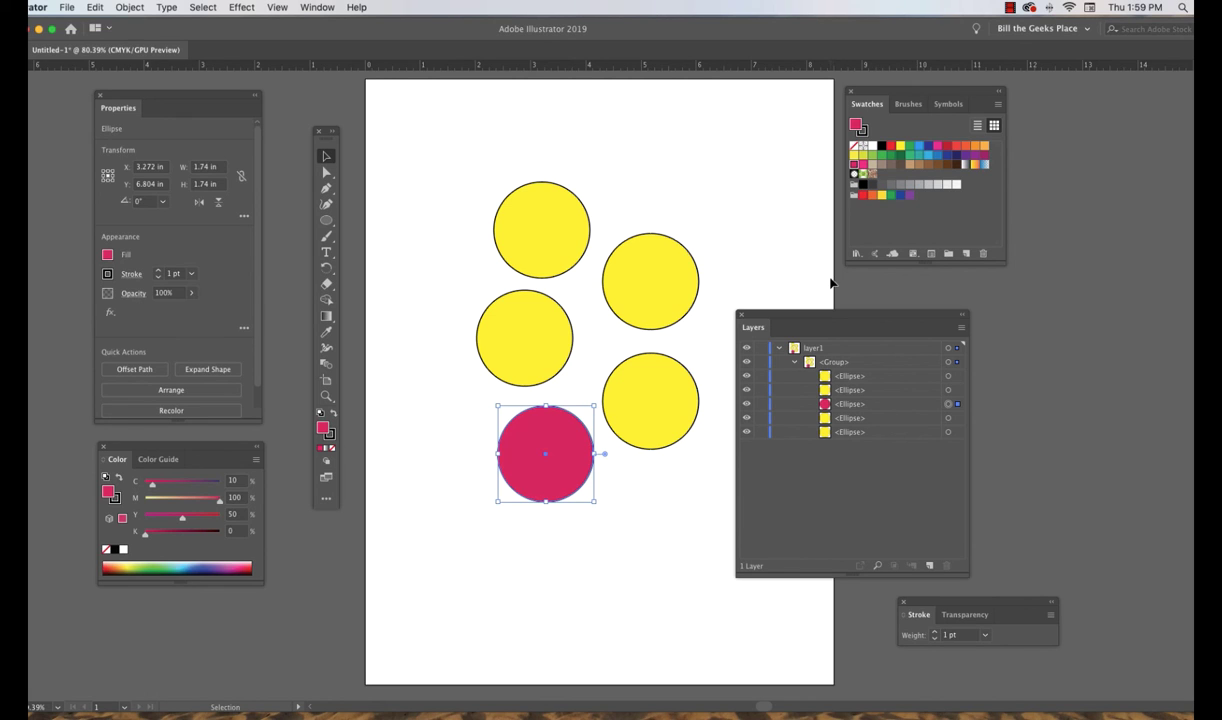
click(794, 362)
click(779, 349)
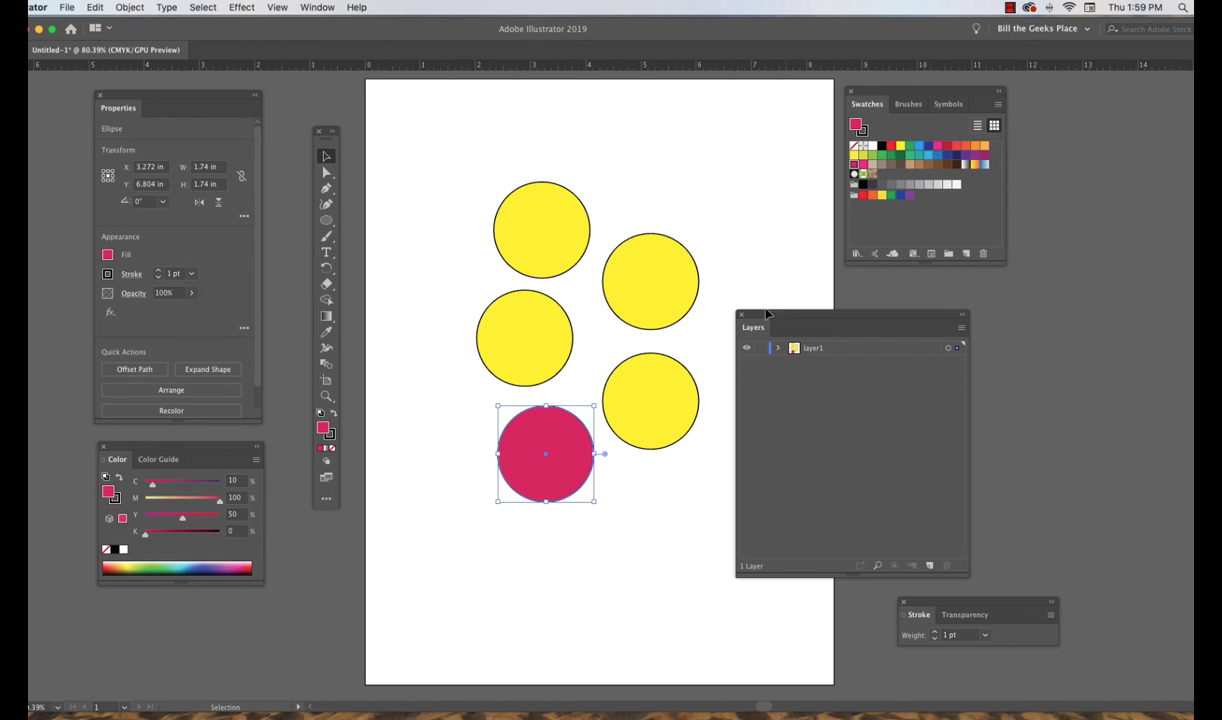
Step: Move the Layers panel clear of the artboard and reposition the whole circle group at about X 5.16 in, Y 4.27 in
click(747, 248)
click(657, 266)
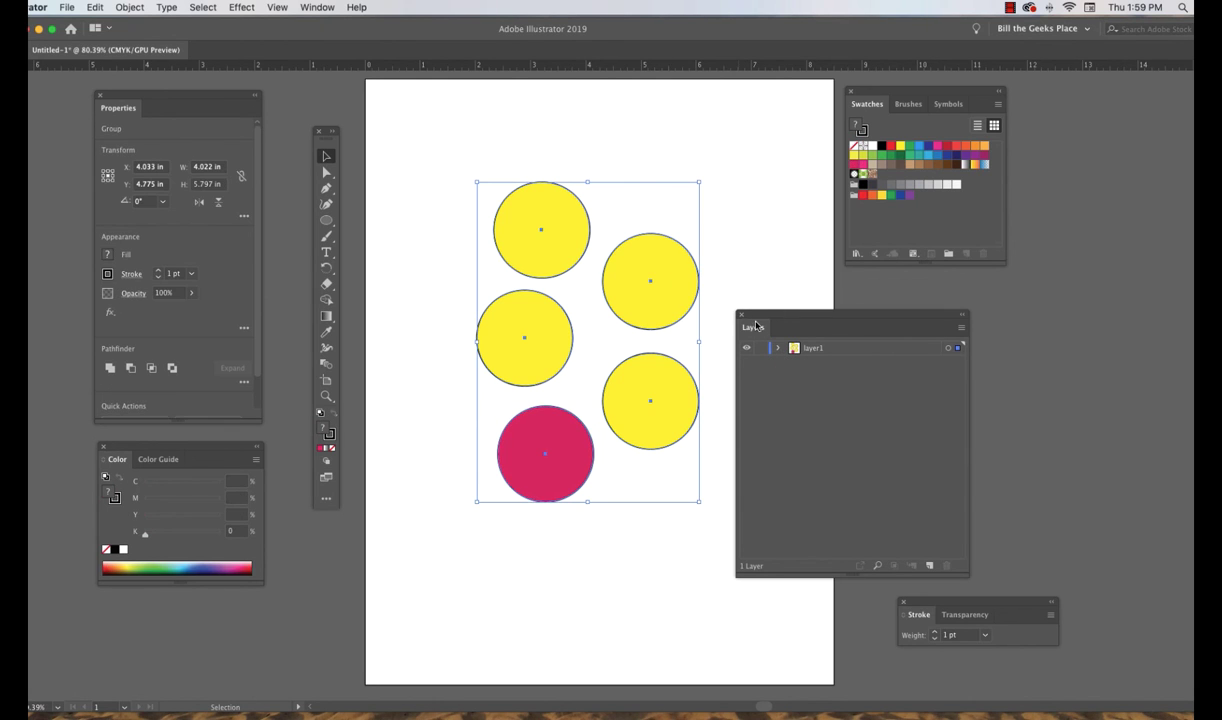
drag(760, 316, 959, 318)
drag(551, 236, 632, 408)
drag(731, 432, 699, 237)
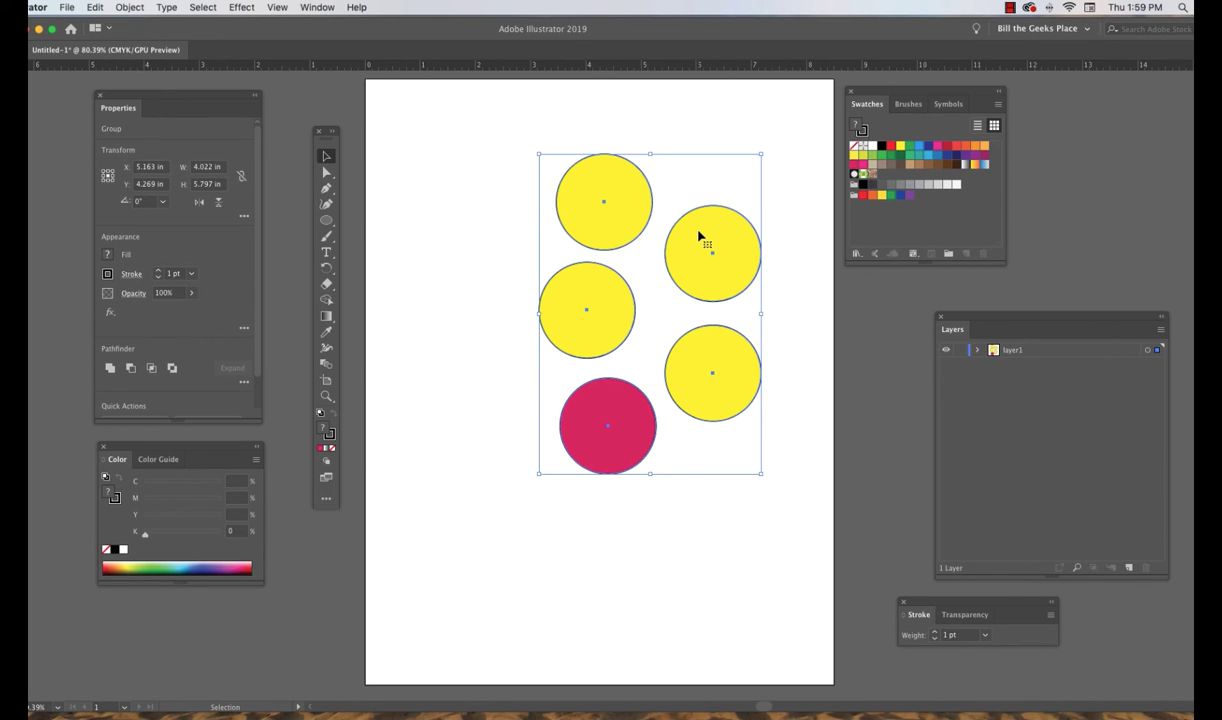
Step: Expand layer1 and its group again to list the individual ellipses
click(977, 353)
click(993, 364)
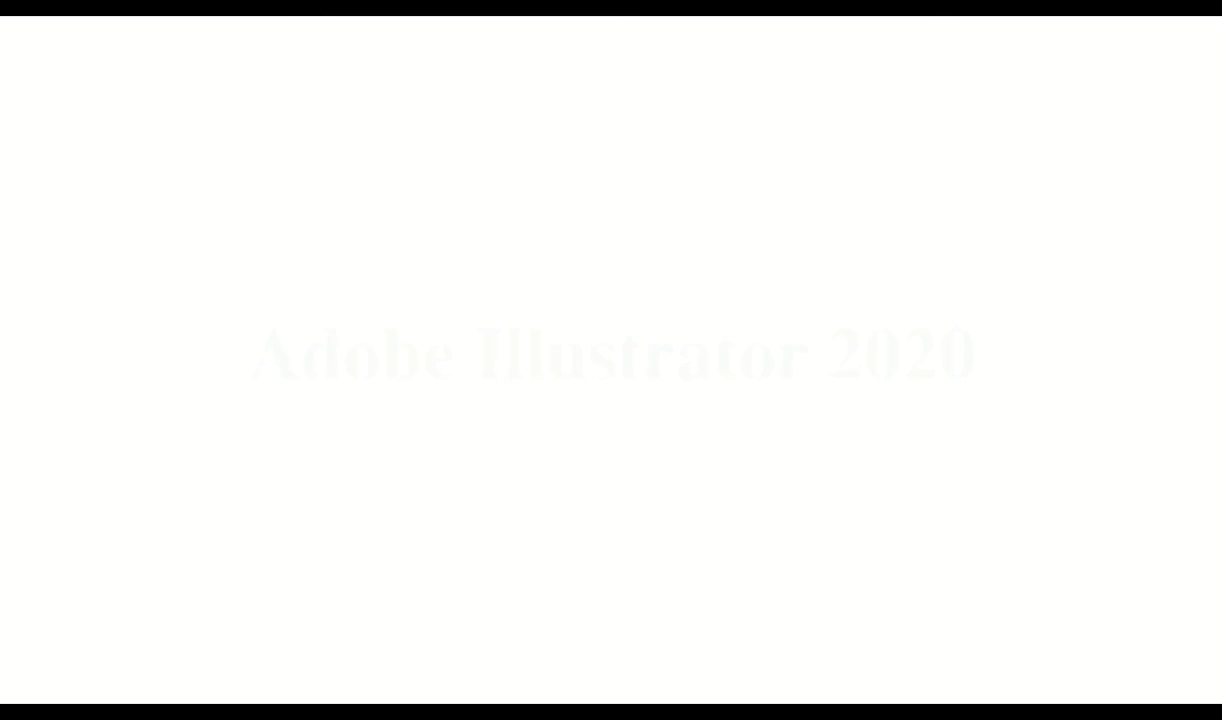